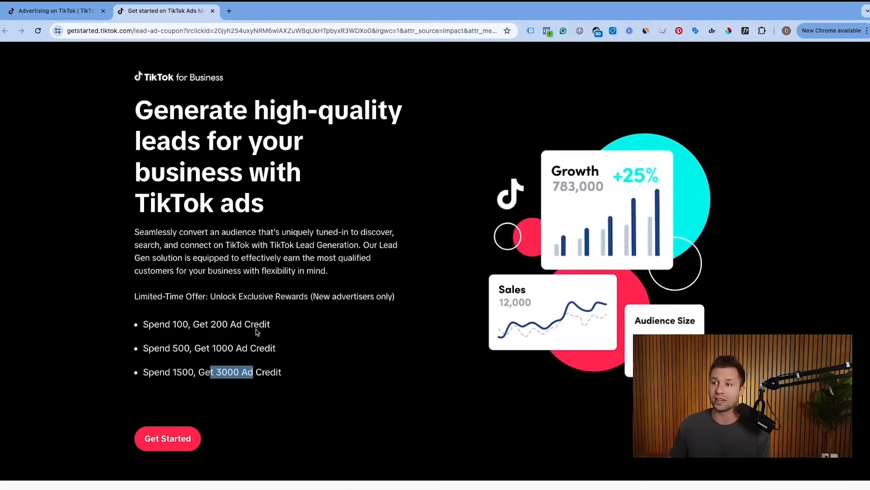
Review the three ad credit reward tiers for new advertisers on the TikTok for Business offer page
left_click(272, 340)
scroll(261, 336, "down", 1)
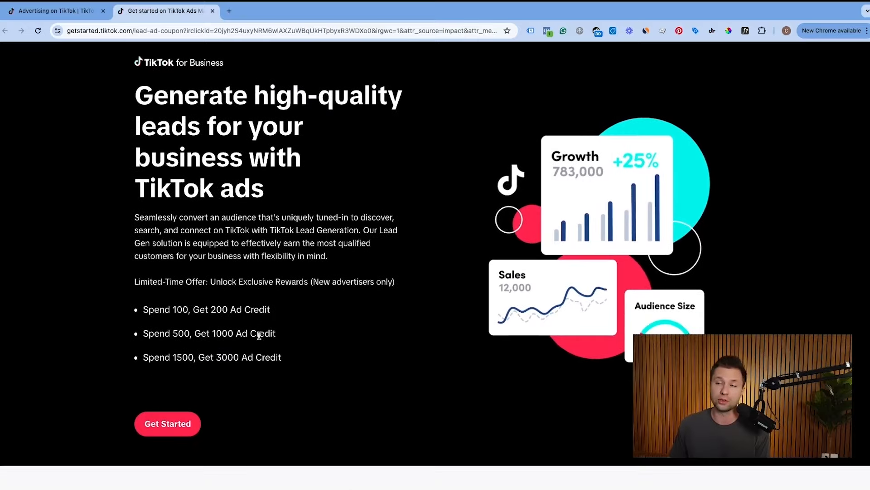
scroll(258, 335, "down", 1)
scroll(227, 336, "down", 1)
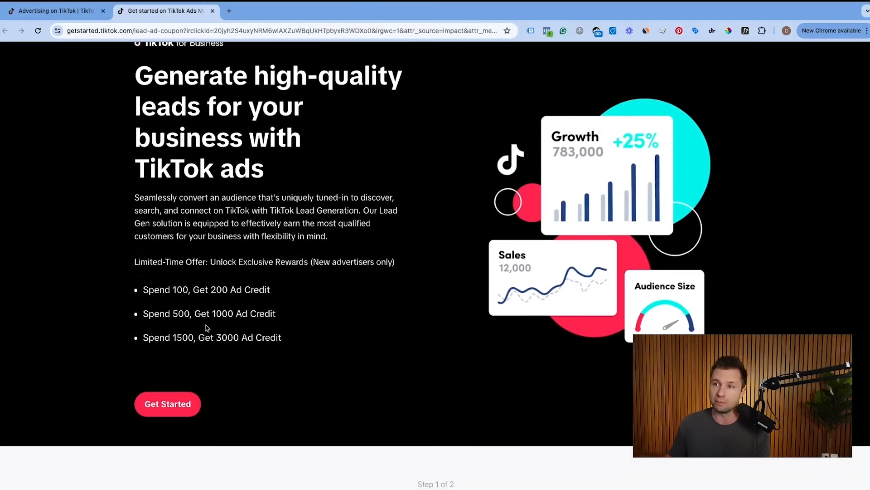
left_click_drag(143, 288, 239, 281)
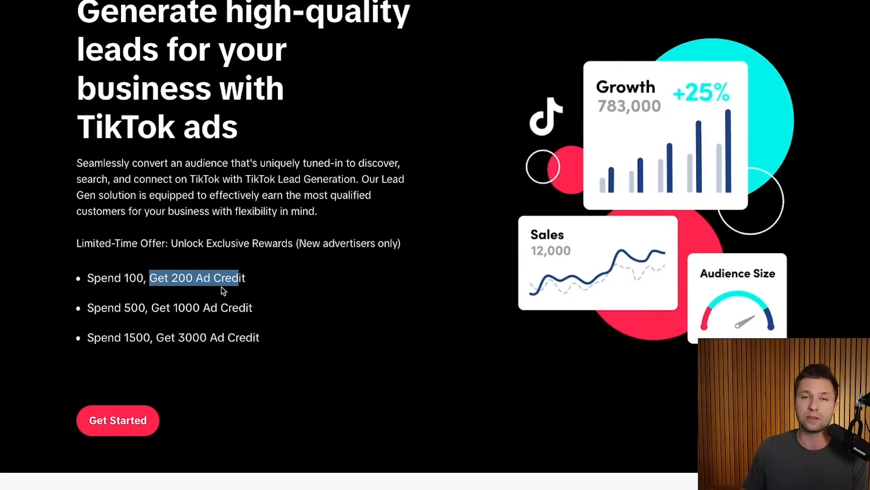
left_click(187, 291)
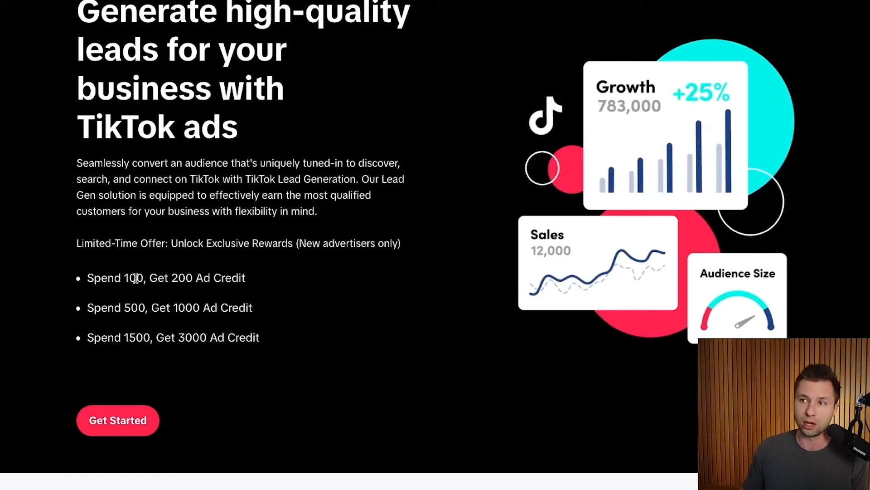
left_click_drag(154, 277, 223, 279)
left_click(115, 276)
left_click_drag(86, 307, 237, 307)
left_click_drag(98, 337, 257, 343)
left_click(291, 359)
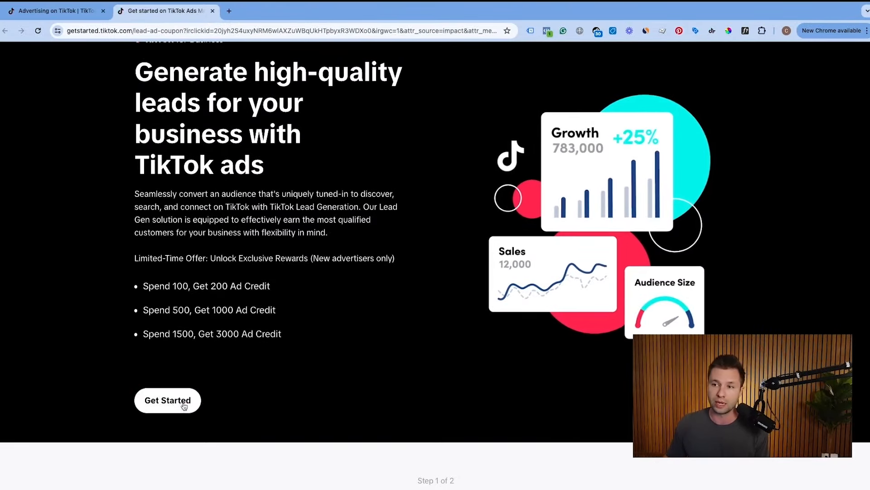
scroll(303, 373, "down", 5)
scroll(309, 315, "up", 5)
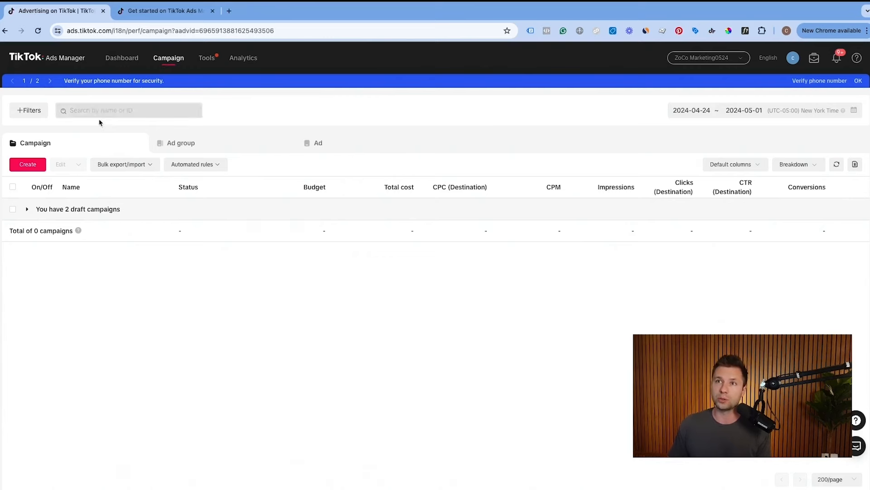
Create a new campaign with Lead generation as its advertising objective
left_click(28, 165)
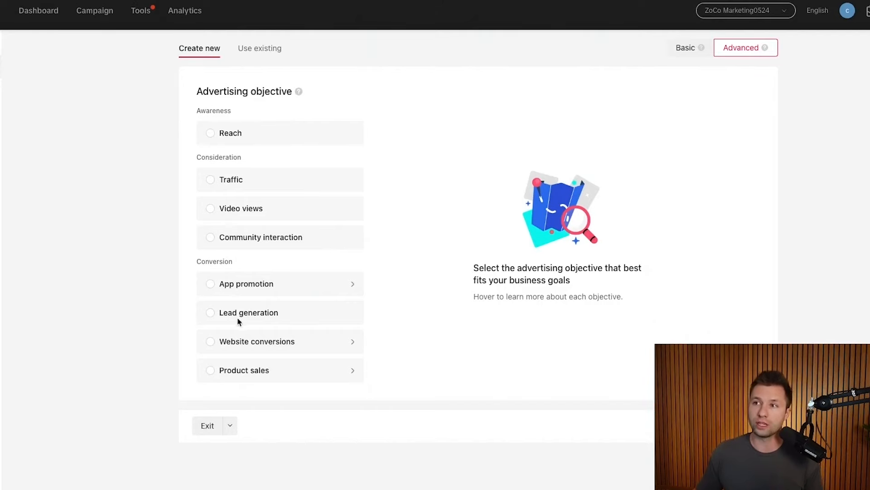
left_click(208, 312)
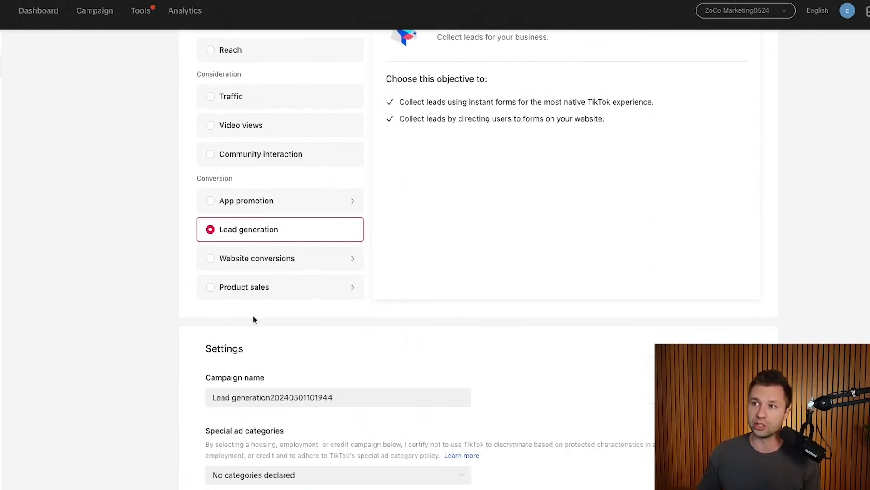
scroll(267, 302, "down", 3)
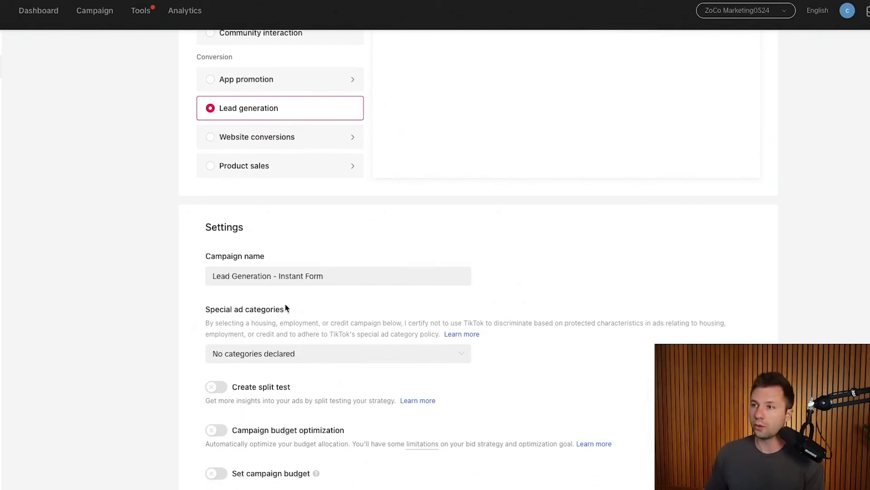
Name the campaign "Lead Generation - Instant Form" and check the special ad categories without declaring any
left_click(265, 282)
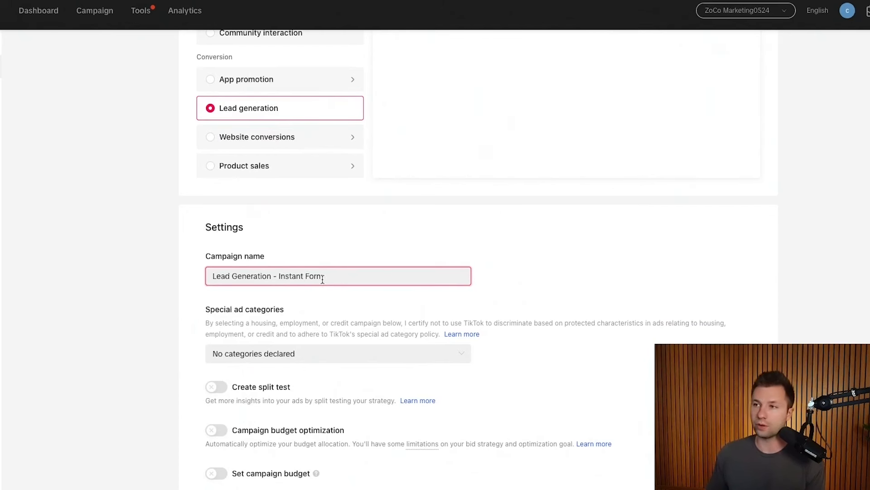
left_click_drag(321, 276, 211, 277)
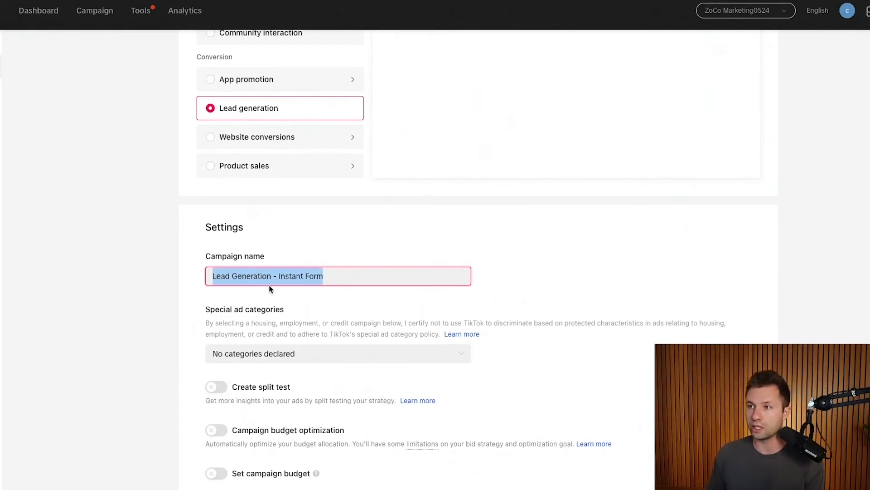
left_click(364, 354)
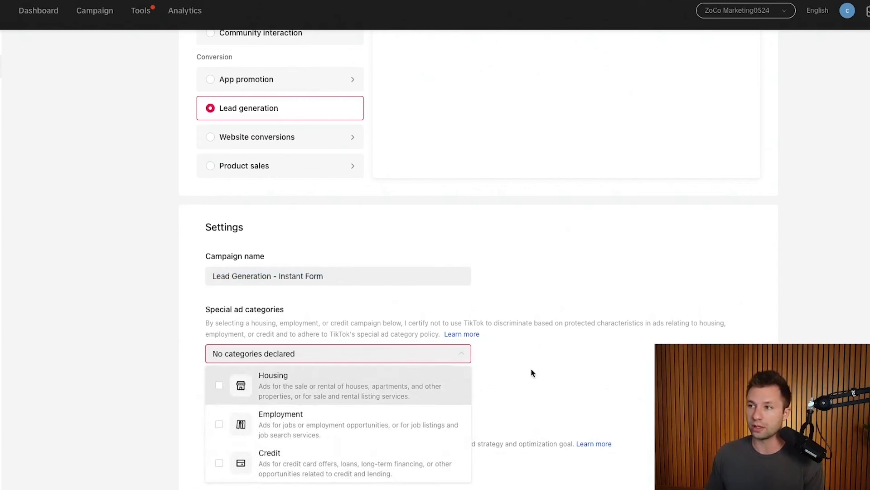
left_click(488, 371)
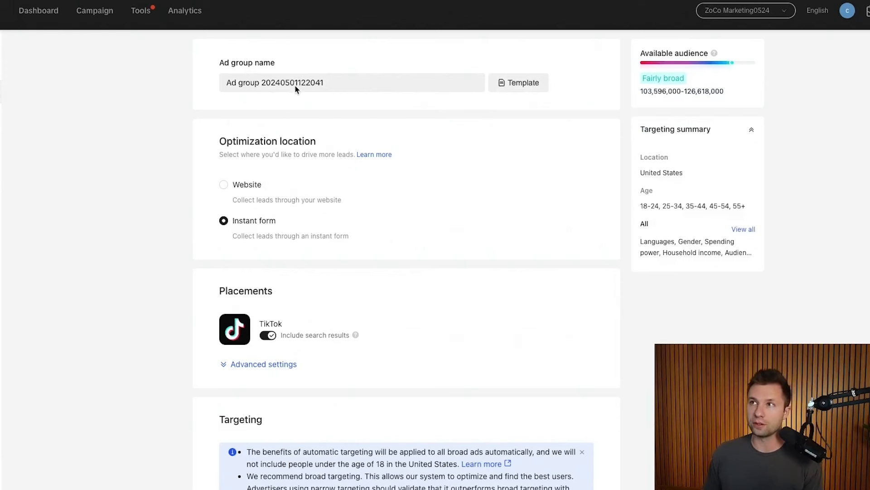
Create an ad group name template from the Location and Start time fields and save it as "Location +Time"
left_click(512, 88)
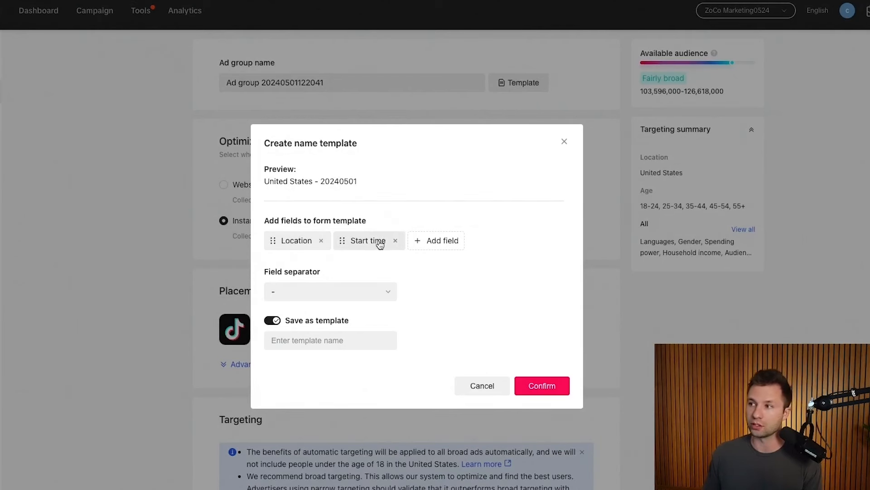
left_click(537, 385)
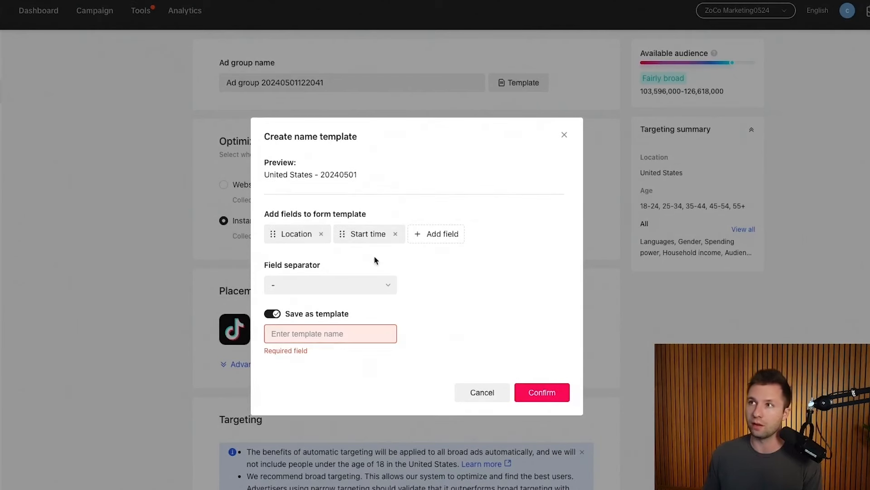
left_click(381, 334)
type("Location +Time")
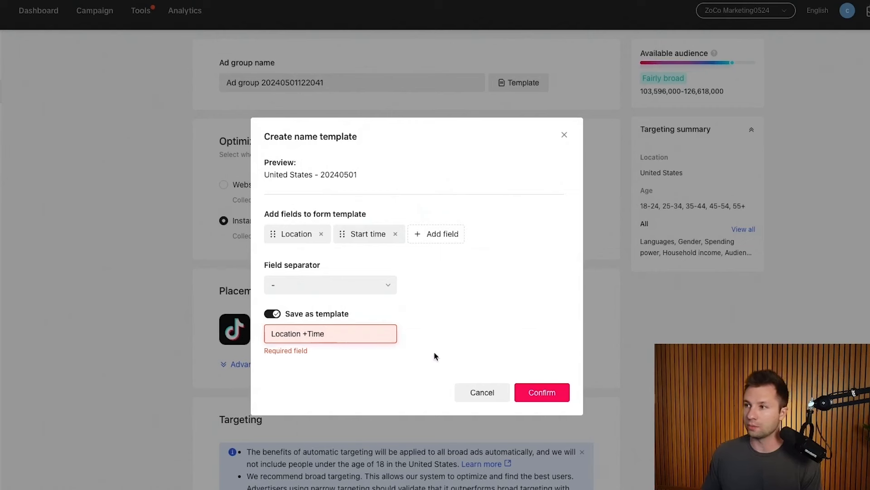
left_click(534, 392)
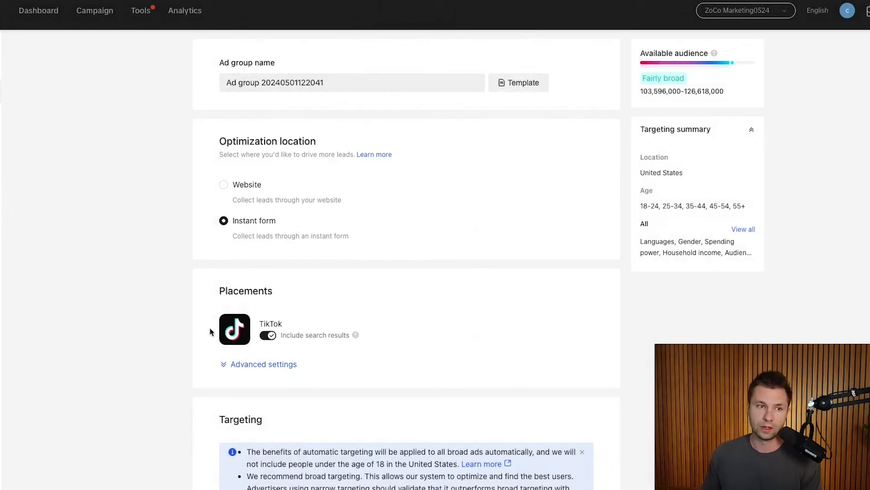
Apply the "Location +Time" template to the ad group name and remove the default name text
left_click(511, 86)
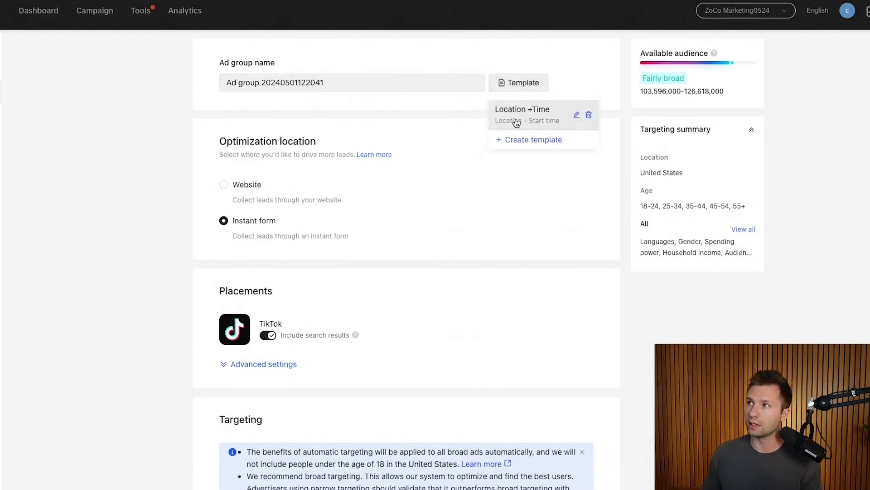
left_click(515, 119)
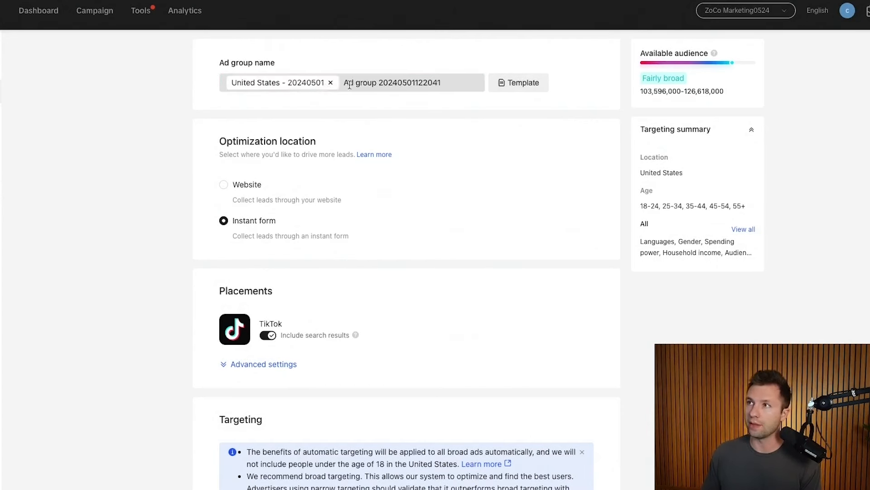
left_click(440, 82)
left_click_drag(440, 82, 346, 85)
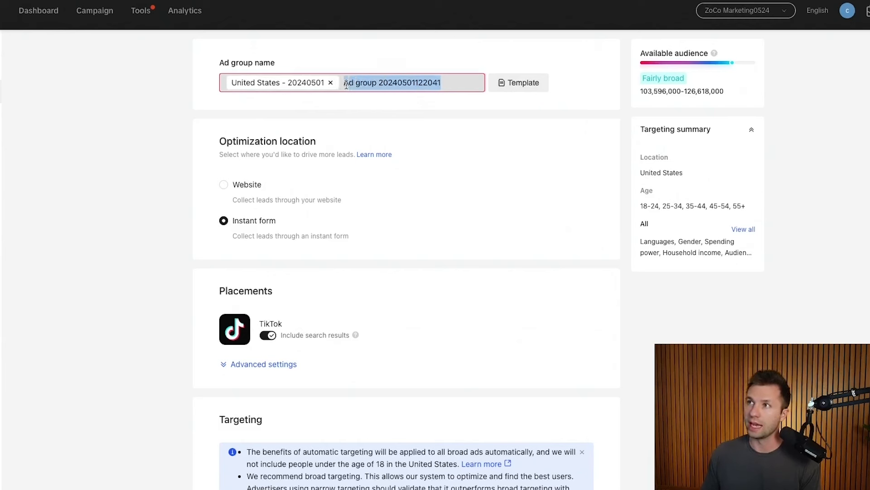
key("BackSpace")
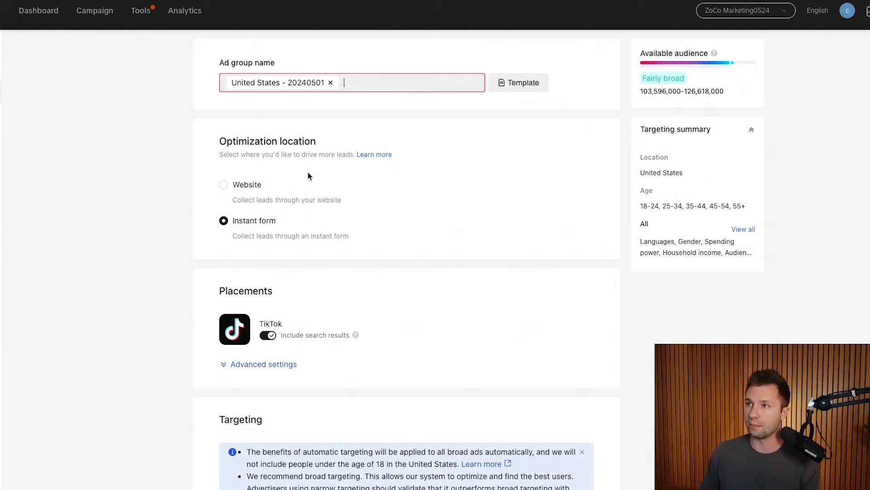
Review the optimization location choices and expand the advanced placement settings to examine the comment, download and sharing options
left_click_drag(216, 141, 328, 145)
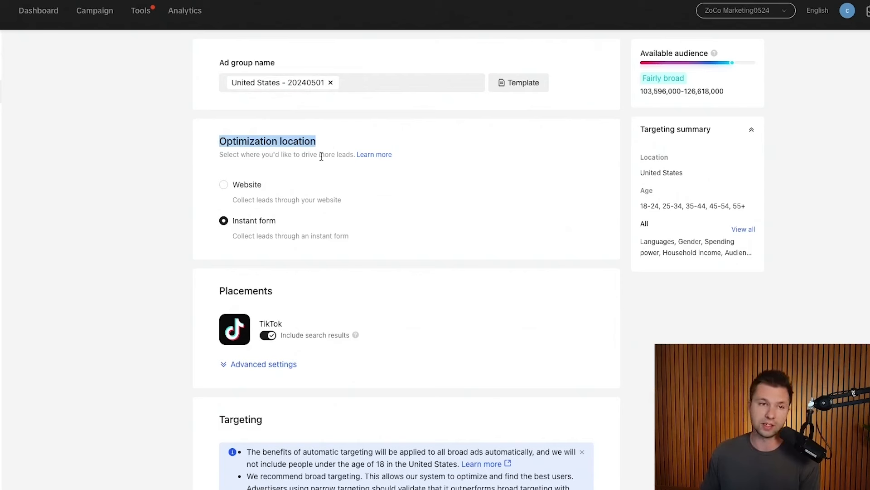
scroll(270, 230, "down", 1)
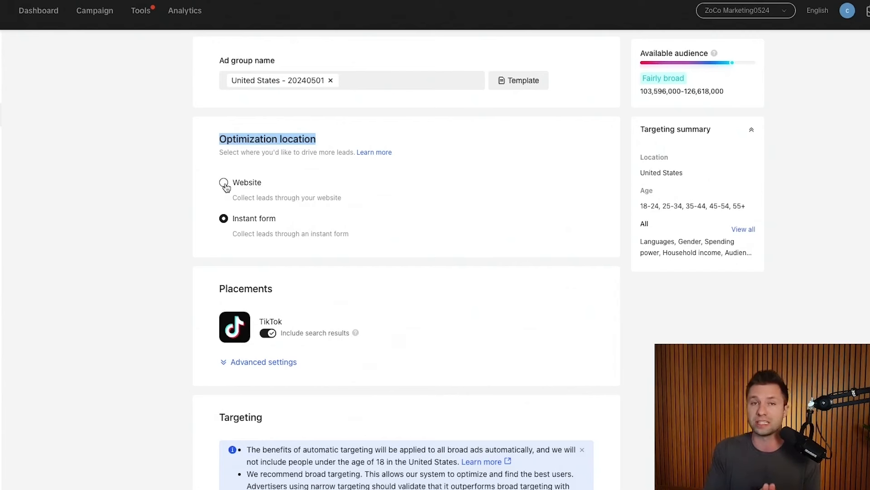
scroll(303, 247, "down", 1)
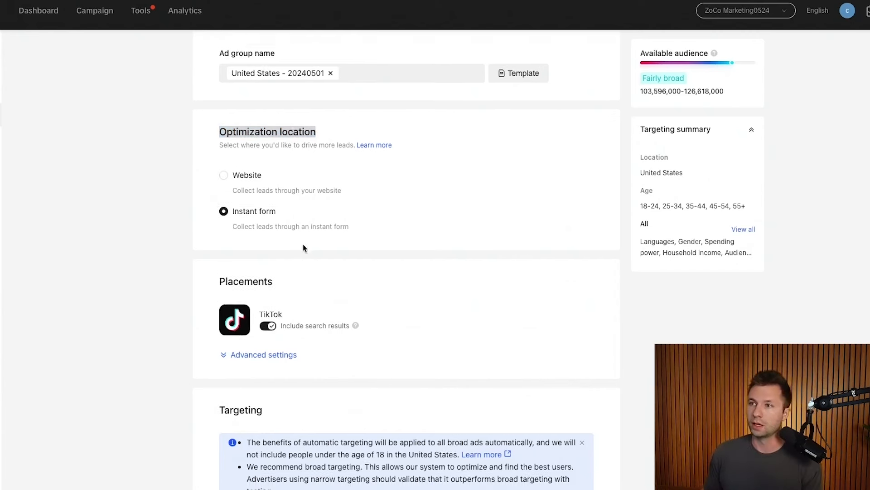
left_click(265, 341)
scroll(242, 277, "down", 3)
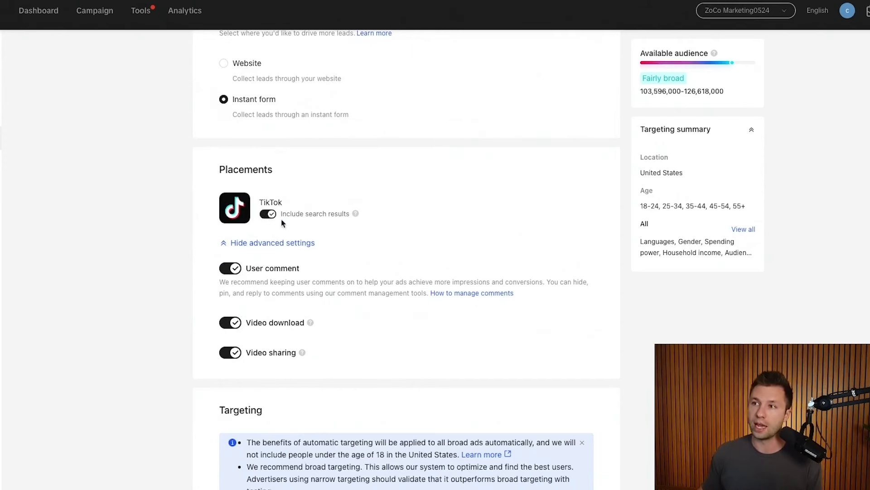
scroll(271, 270, "down", 2)
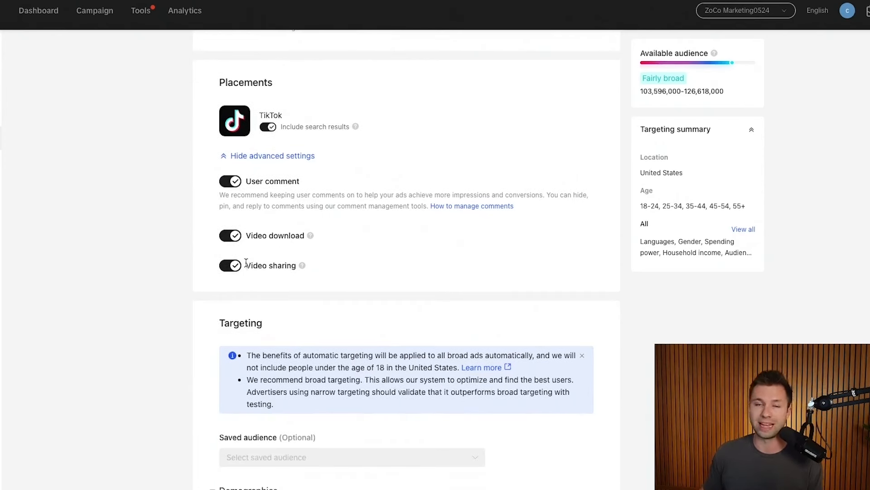
Replace the United States target location with the county Salt Lake, Utah
scroll(251, 281, "down", 6)
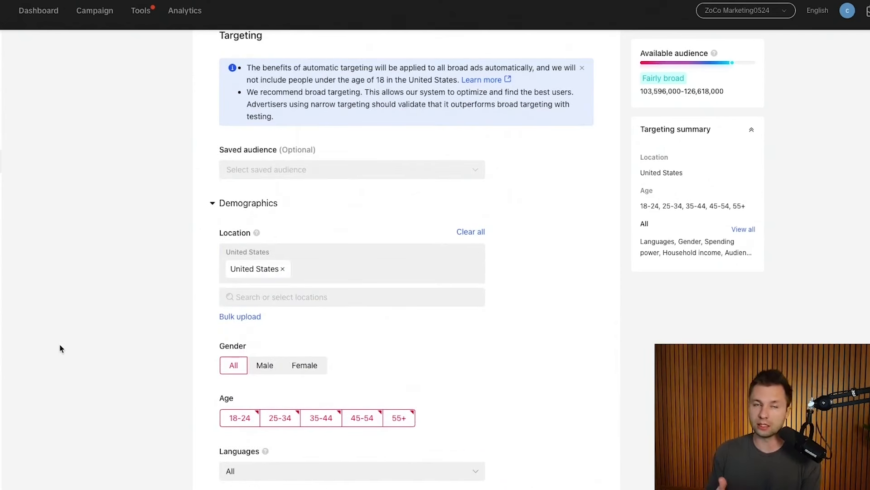
left_click(283, 269)
left_click(280, 257)
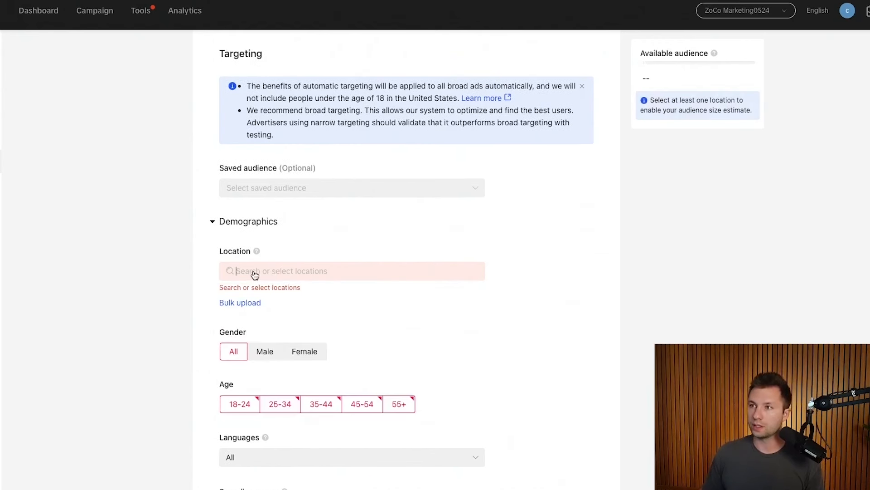
type("saltl")
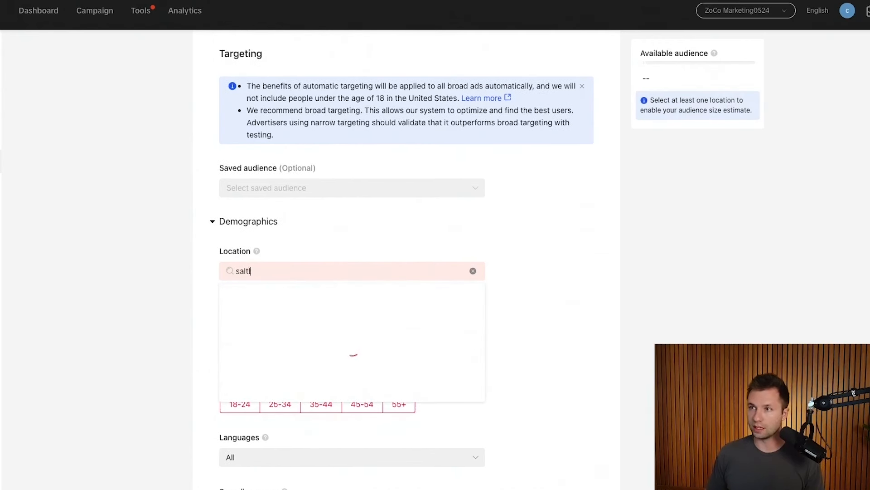
type("aklake")
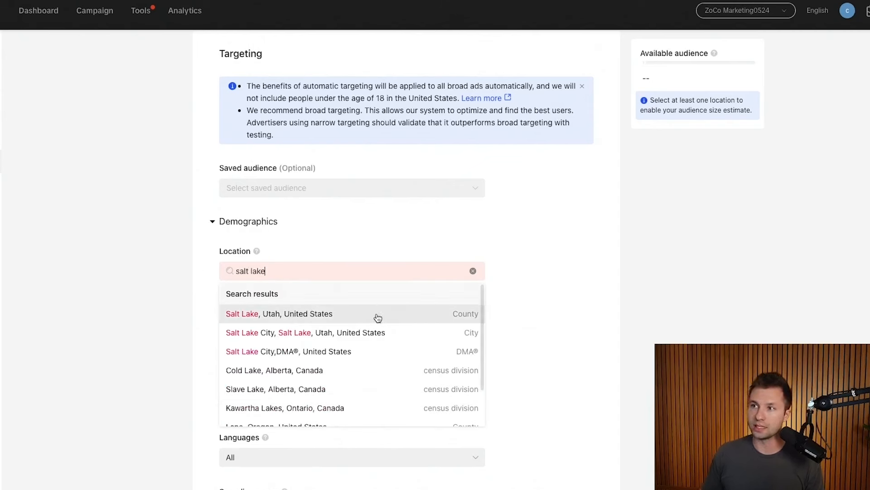
left_click(377, 318)
left_click(521, 295)
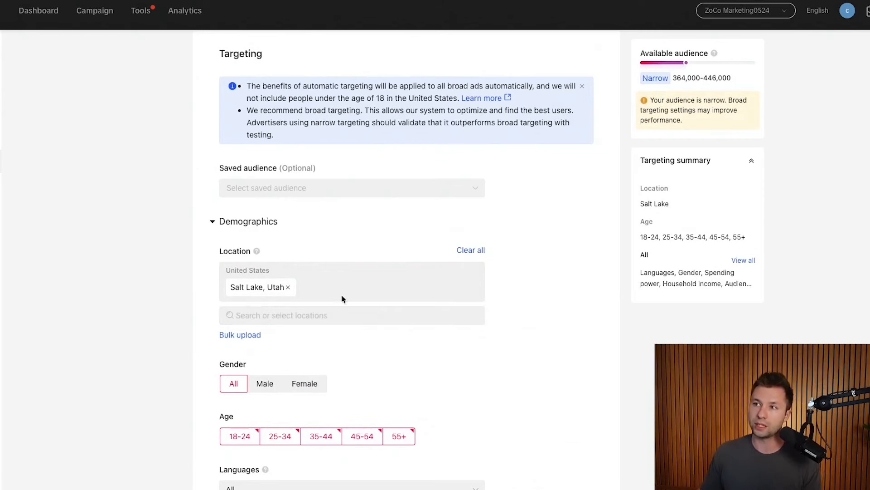
Check the ad group name against the chosen location and look over the gender and age targeting options
scroll(264, 282, "up", 10)
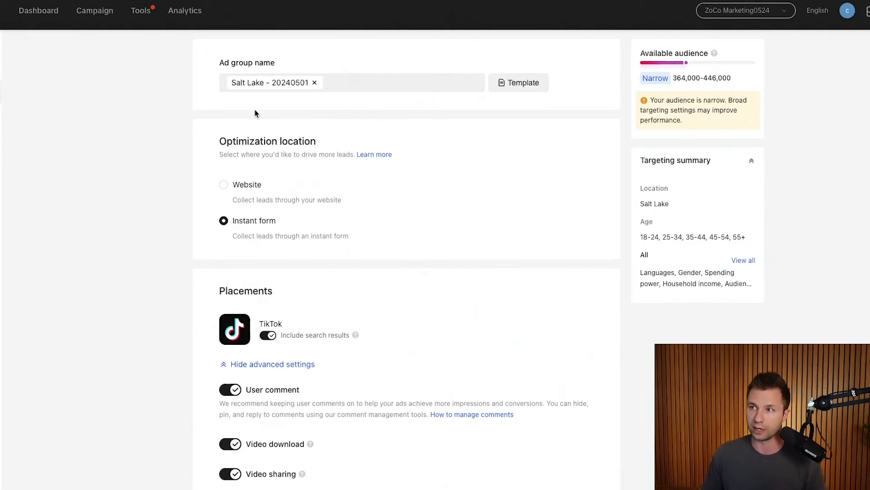
scroll(347, 202, "down", 7)
scroll(347, 208, "down", 5)
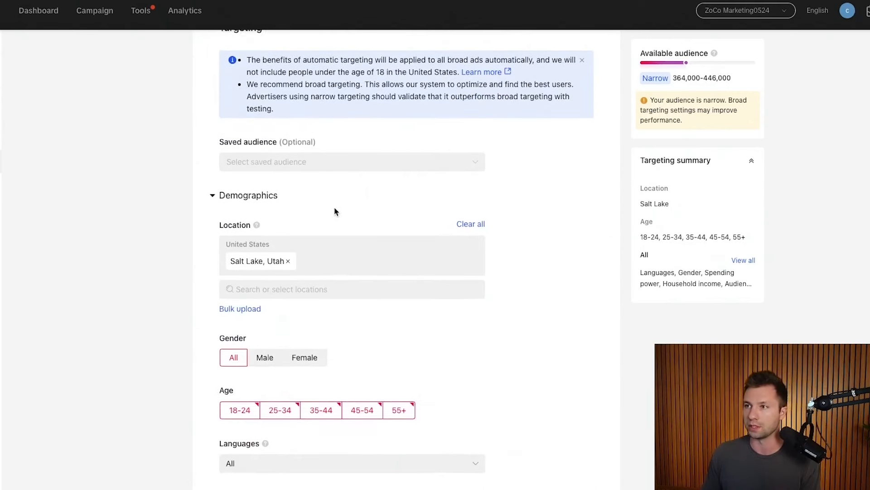
scroll(293, 234, "down", 2)
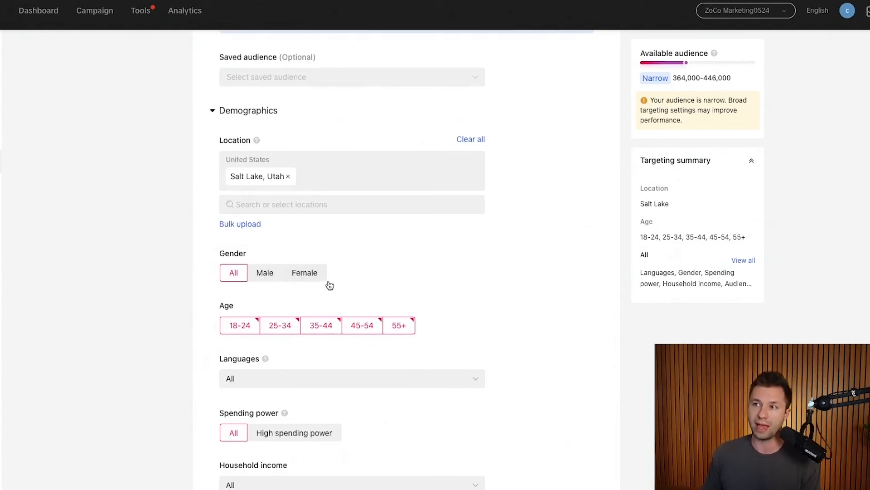
scroll(255, 265, "down", 2)
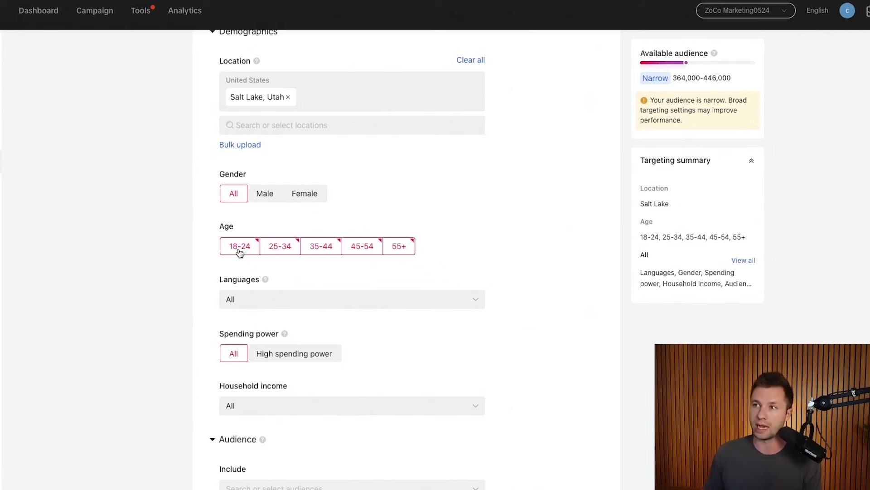
Exclude the 18-24 age group from the ad group's targeting
left_click(237, 249)
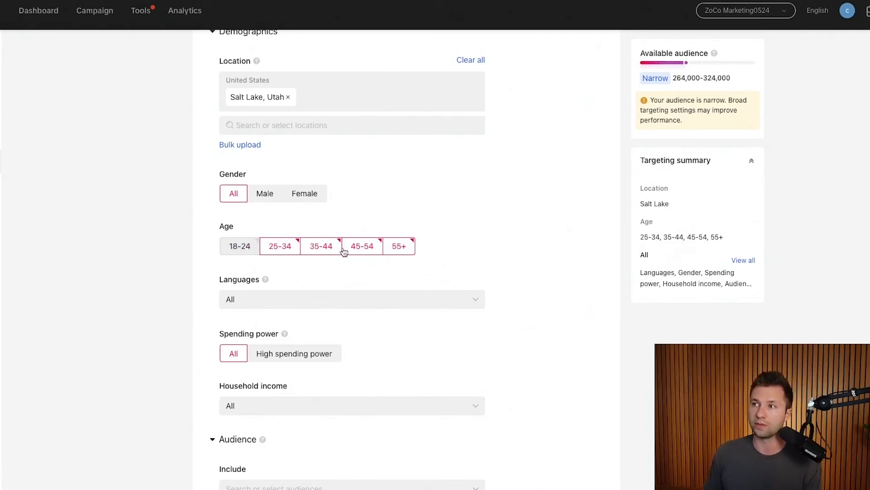
scroll(359, 272, "down", 2)
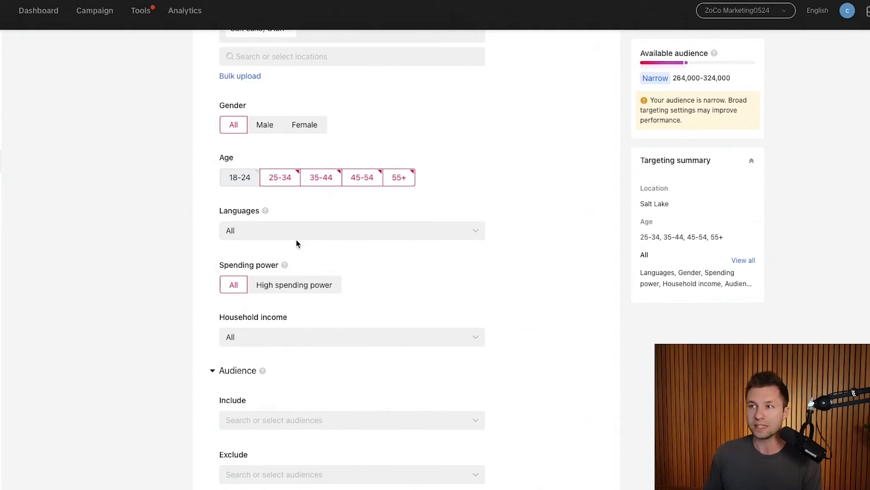
scroll(292, 256, "down", 1)
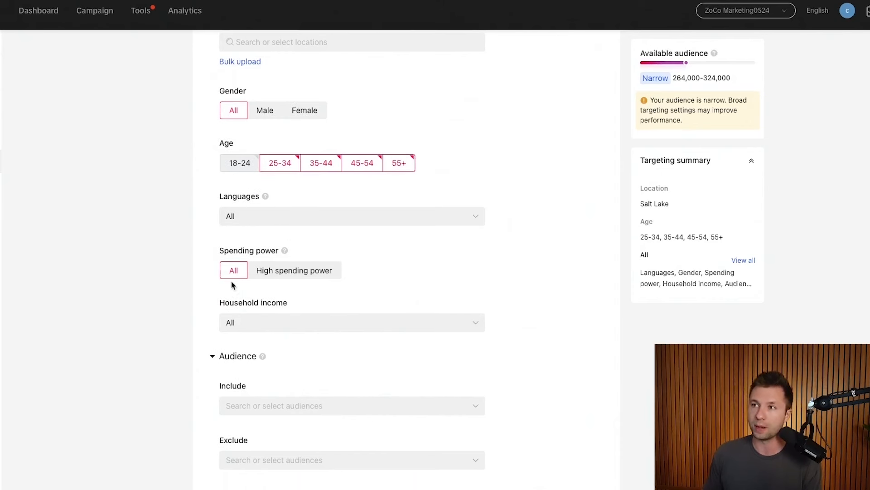
Review the household income ranges and the audiences available for inclusion in the targeting
scroll(237, 281, "down", 2)
left_click(278, 251)
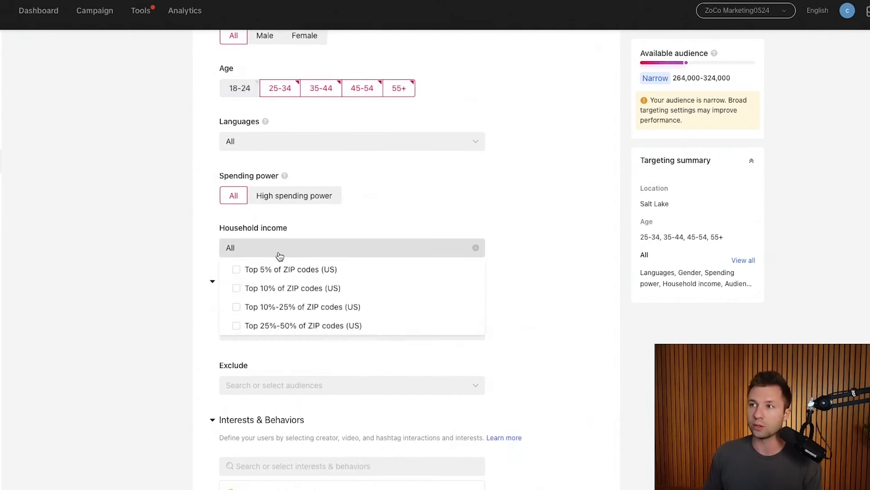
left_click(206, 247)
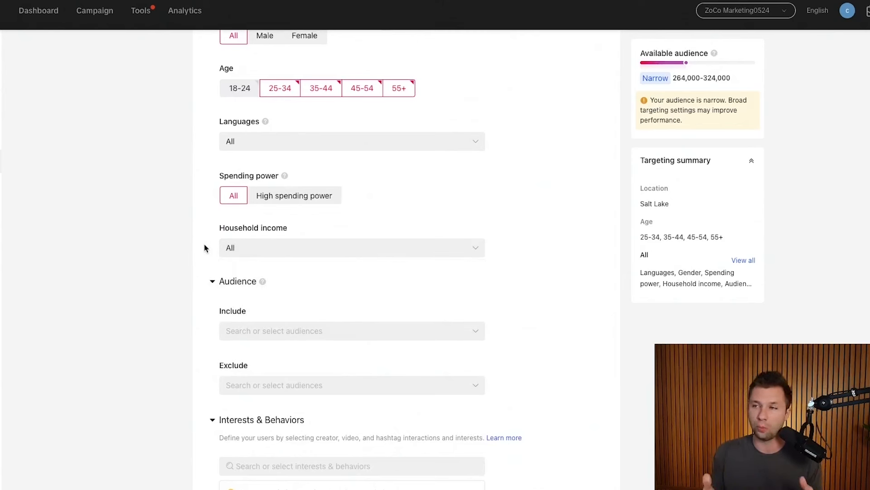
left_click(269, 251)
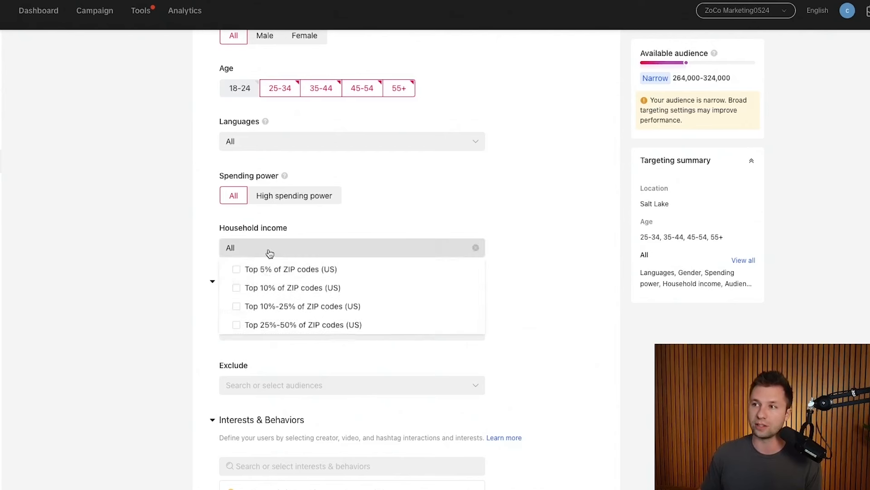
left_click(207, 255)
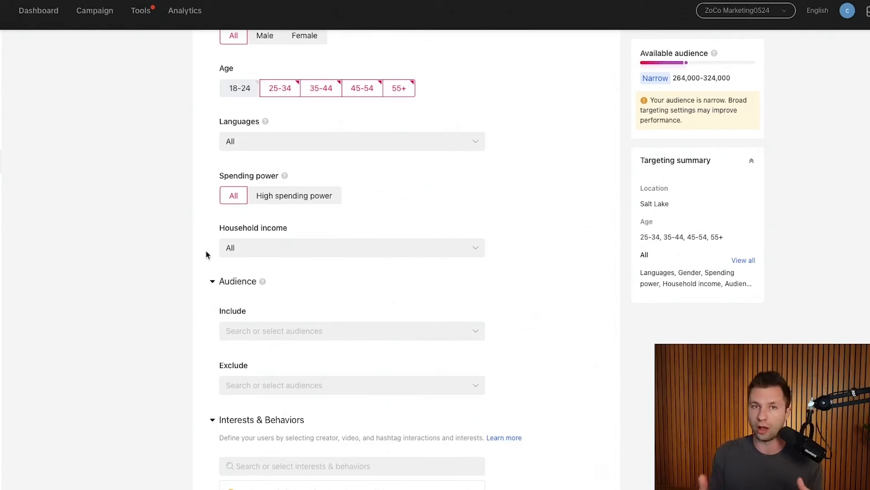
scroll(206, 254, "down", 1)
scroll(303, 289, "down", 1)
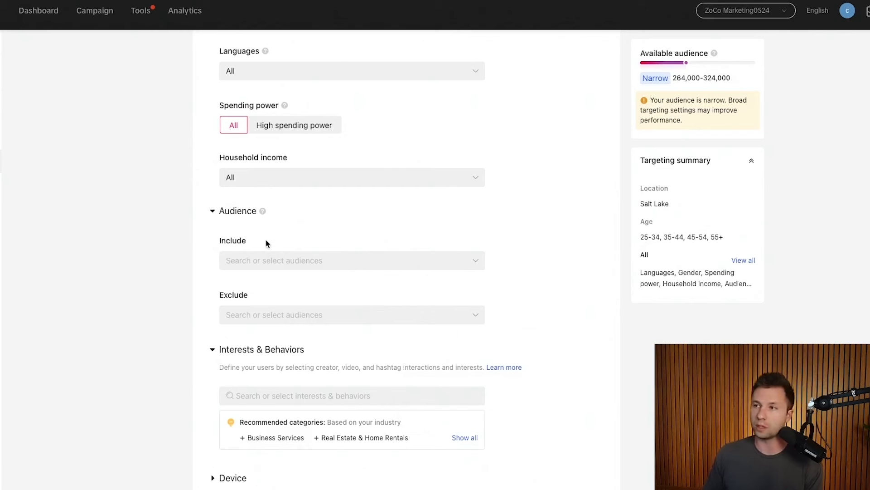
left_click(315, 262)
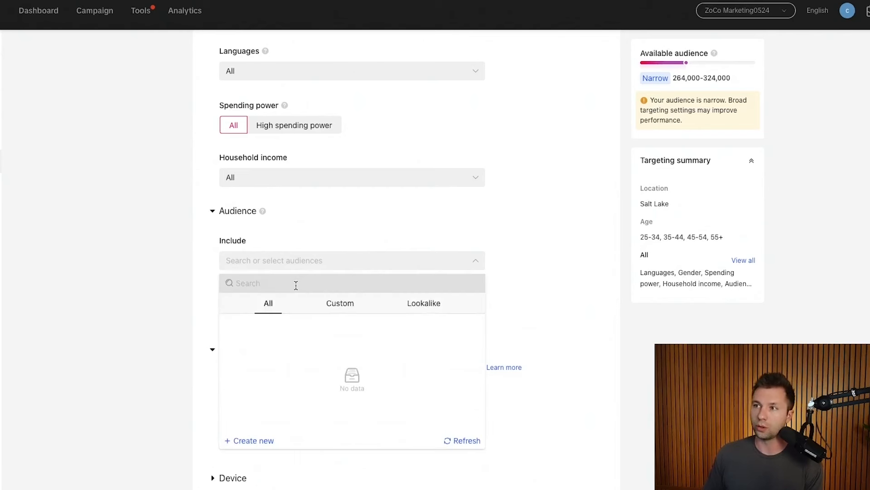
left_click(206, 271)
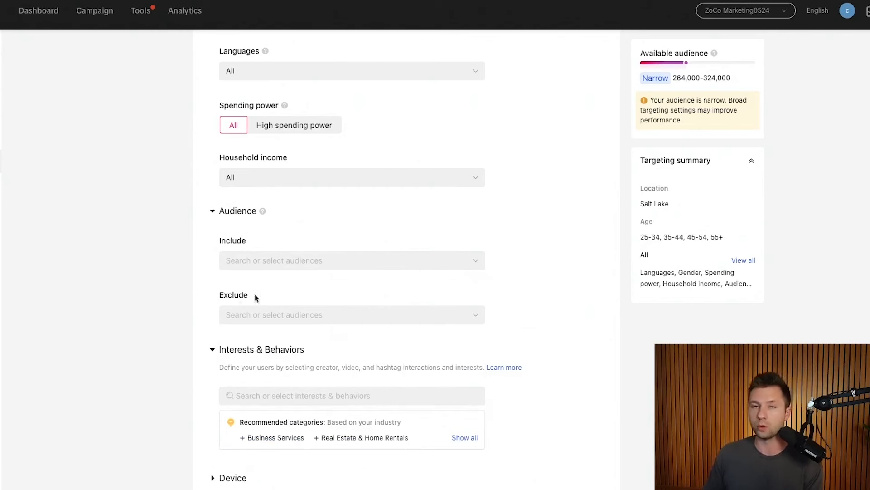
Try Home Improvement as a purchase intention, check the available audience estimate, and remove the selection
scroll(223, 259, "down", 2)
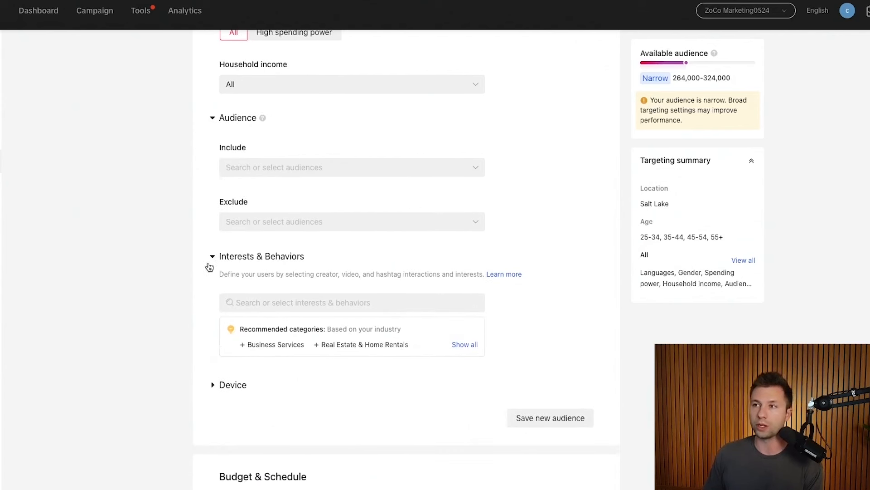
left_click(251, 303)
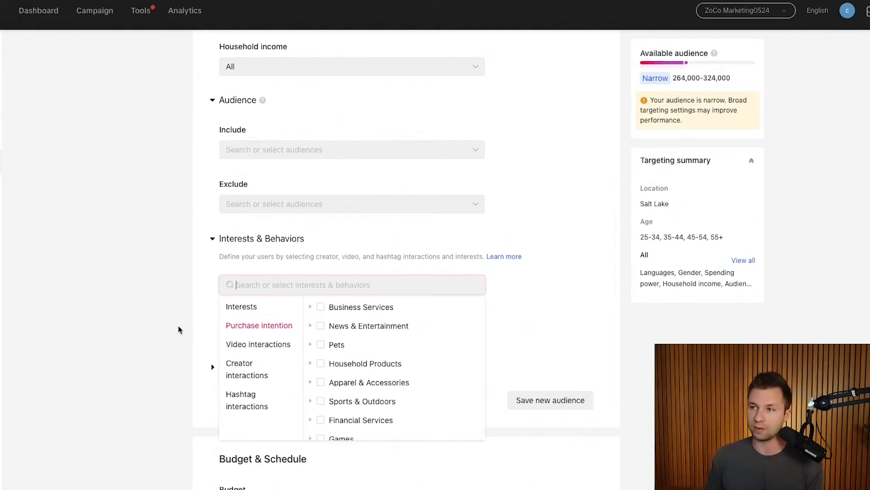
mouse_move(259, 330)
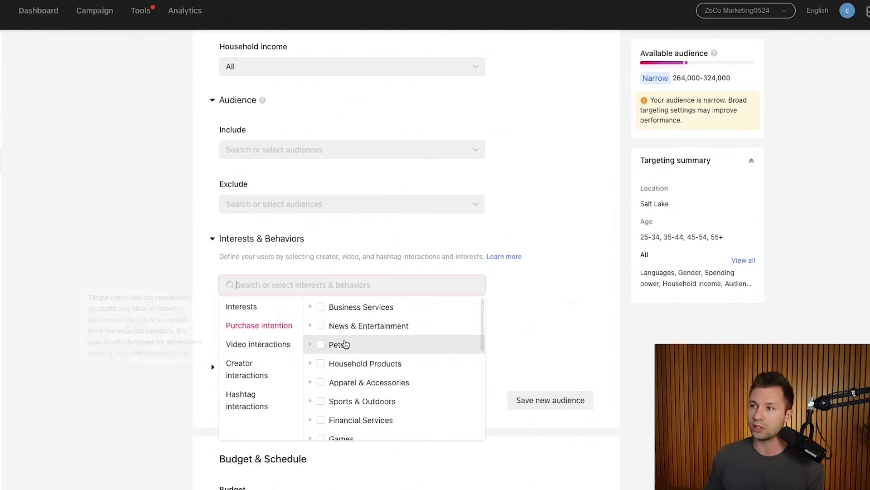
scroll(355, 361, "down", 2)
scroll(355, 361, "down", 4)
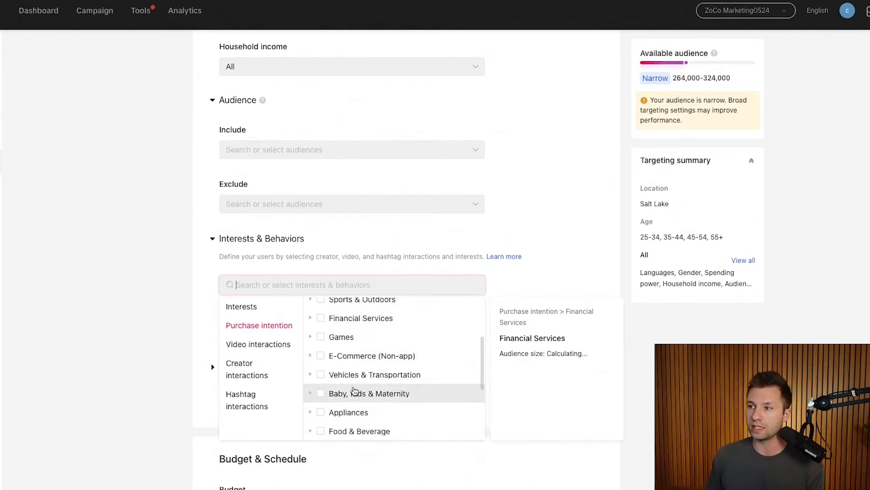
scroll(356, 391, "up", 6)
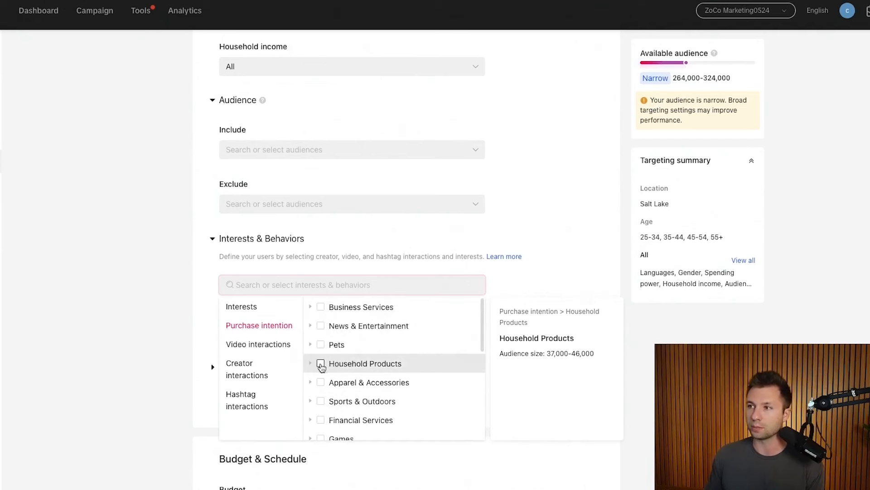
scroll(335, 374, "down", 4)
scroll(336, 374, "down", 3)
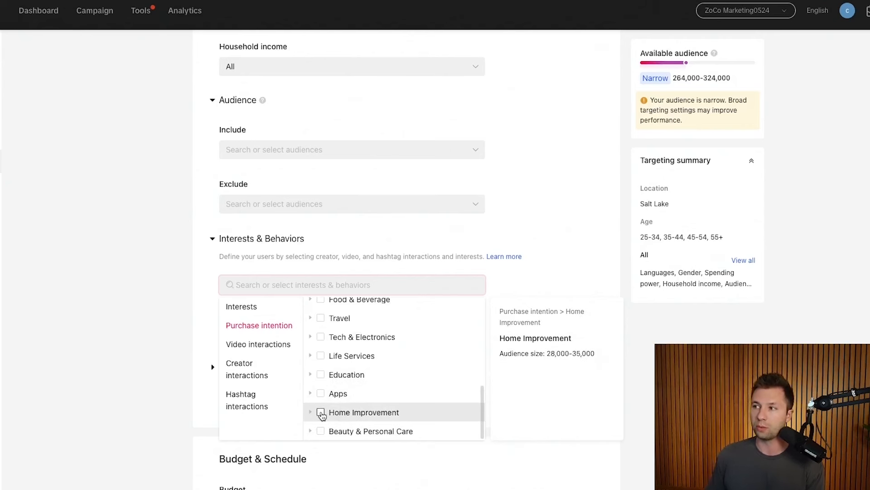
left_click(321, 413)
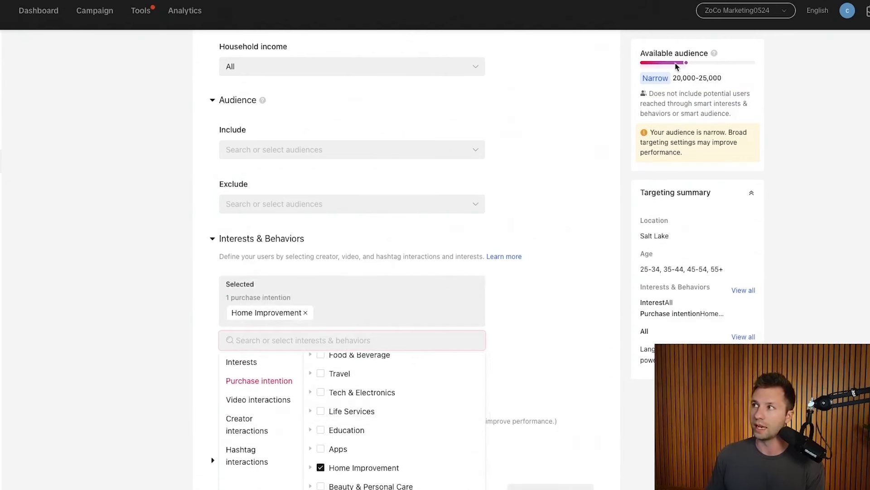
left_click_drag(674, 77, 721, 78)
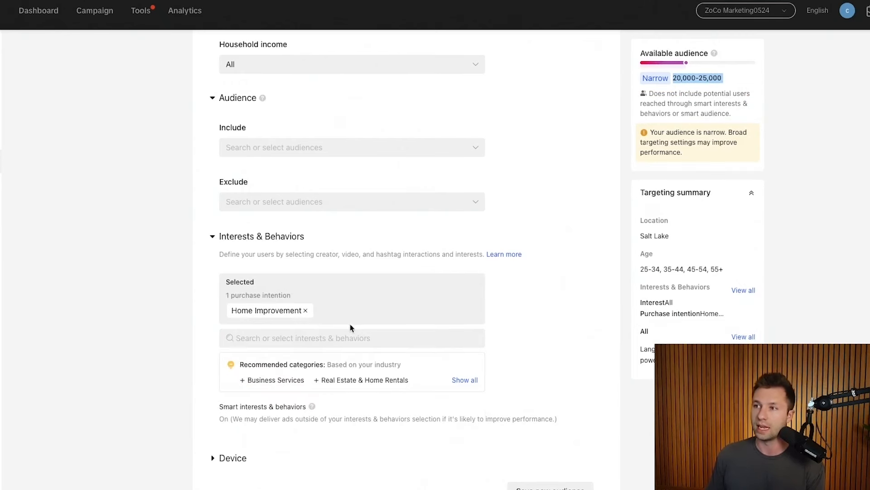
left_click(306, 311)
Add Construction Materials & Lighting, a subcategory of Home Improvement, as a purchase intention for the ad group
left_click(298, 286)
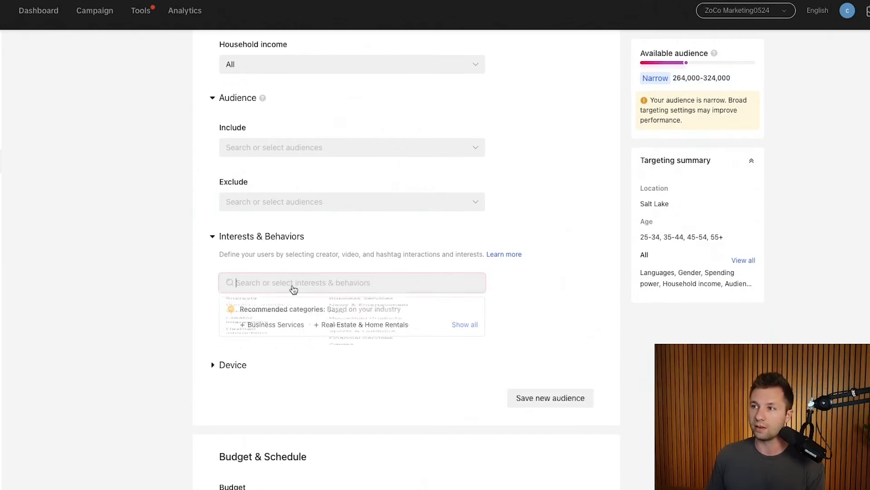
left_click(323, 342)
scroll(336, 358, "down", 8)
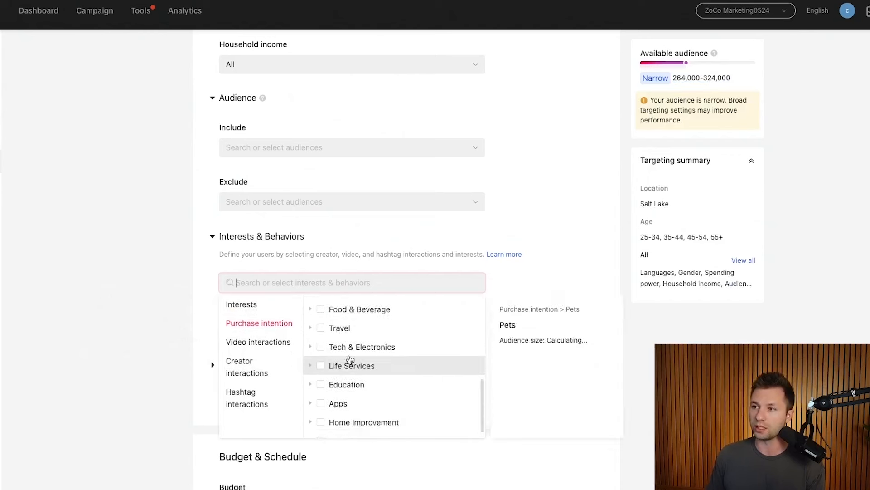
left_click(309, 291)
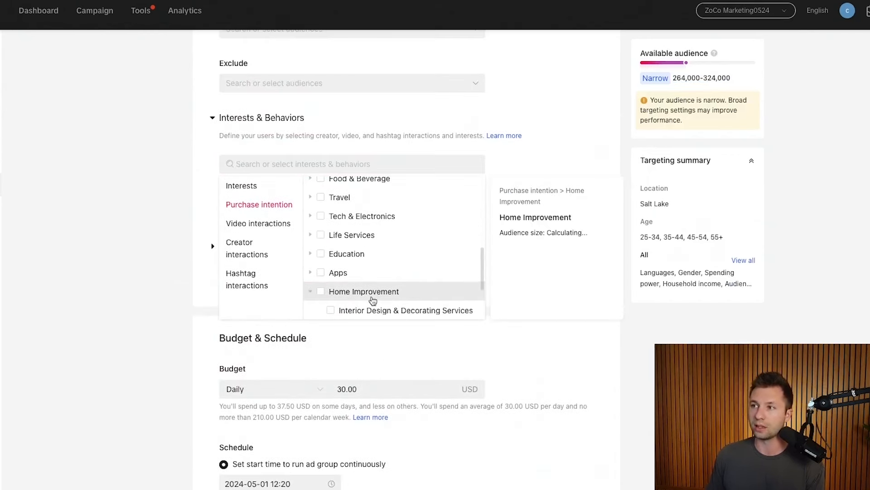
scroll(372, 295, "down", 2)
scroll(371, 291, "down", 2)
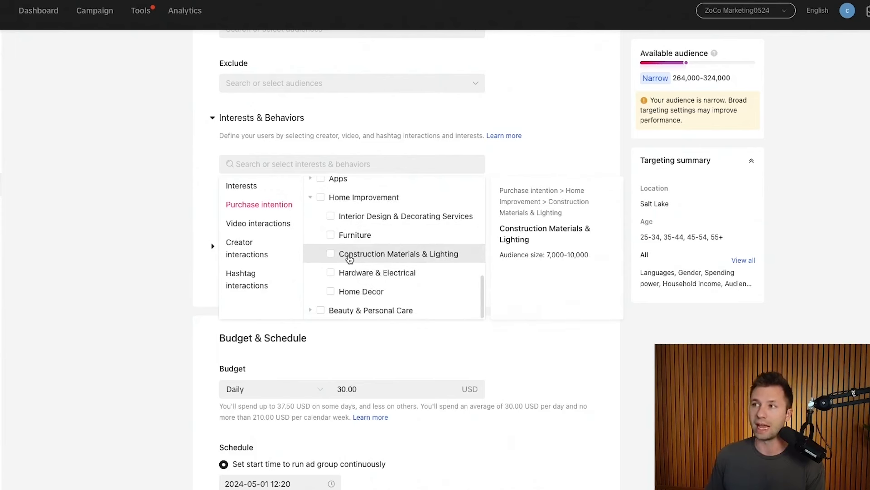
left_click(331, 254)
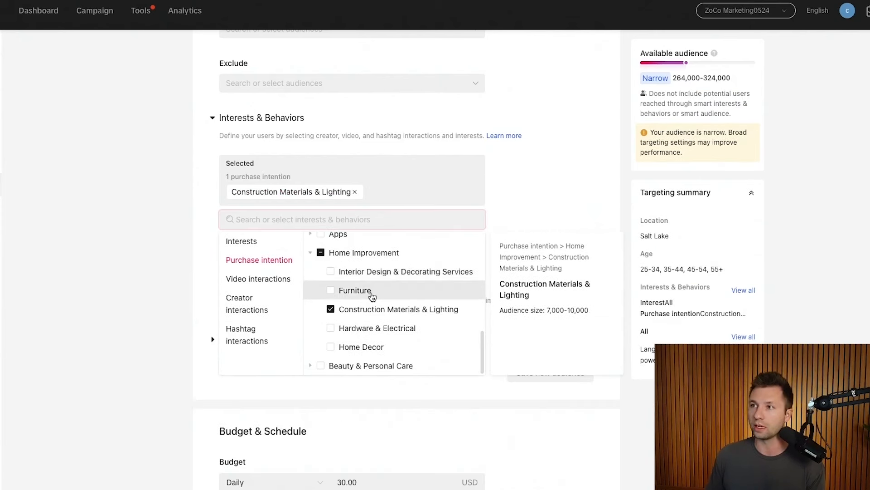
left_click(201, 197)
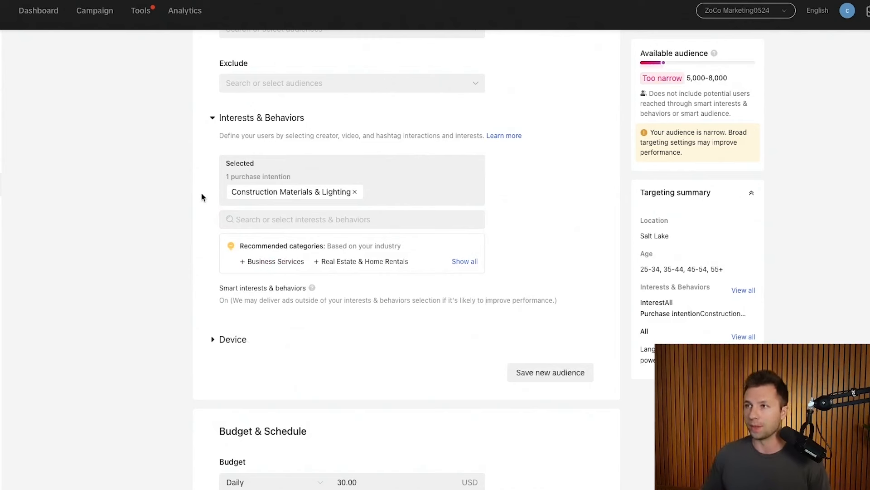
Search the interests and behaviors for "landscaping" and add the #landscapingdesign hashtag interaction
left_click(230, 219)
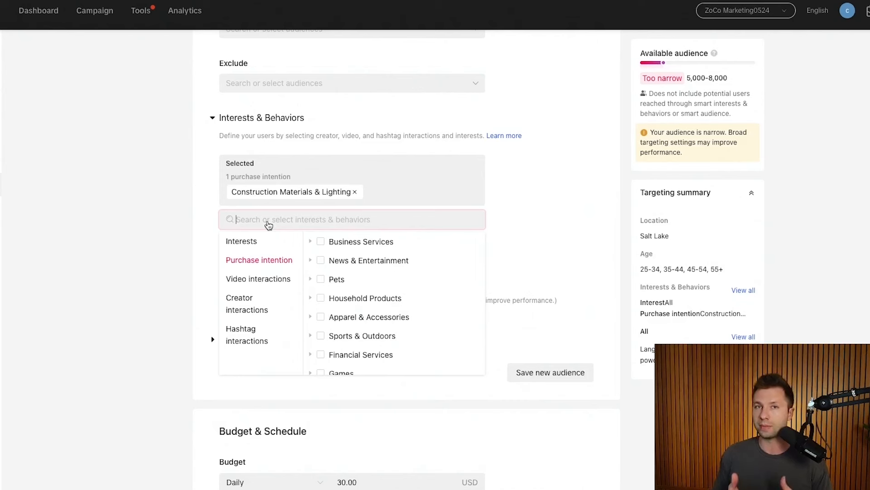
type("landscaping")
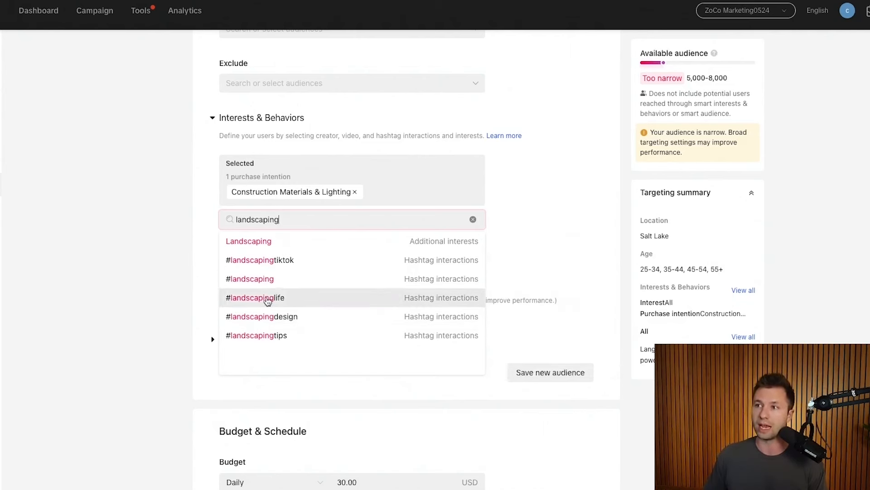
left_click(253, 321)
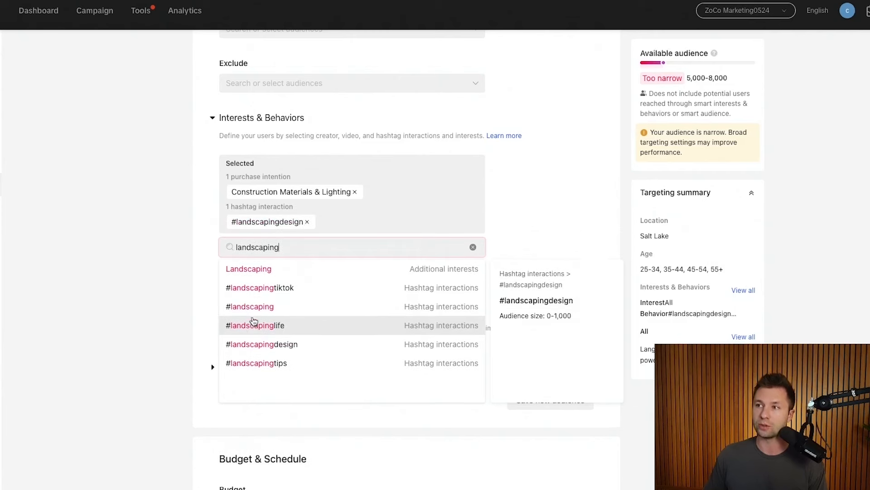
left_click(184, 247)
Check the available audience estimate and review the device targeting options, leaving the Device section collapsed
scroll(574, 154, "up", 2)
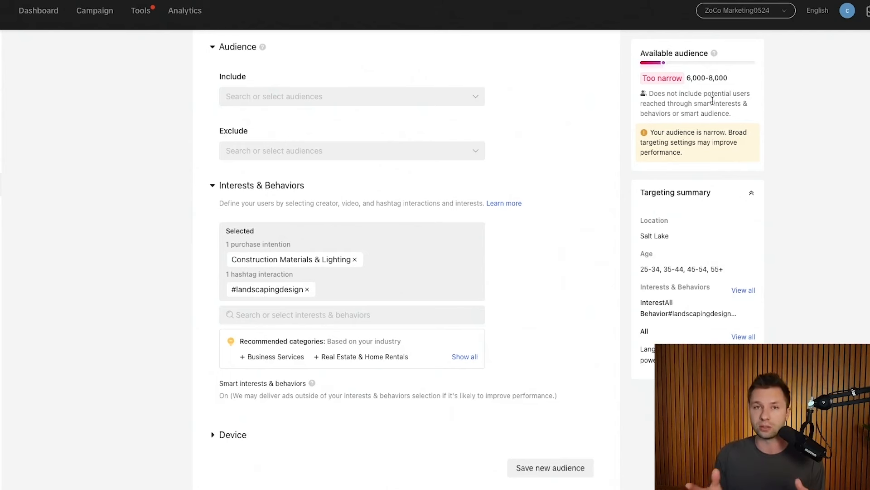
scroll(576, 184, "up", 1)
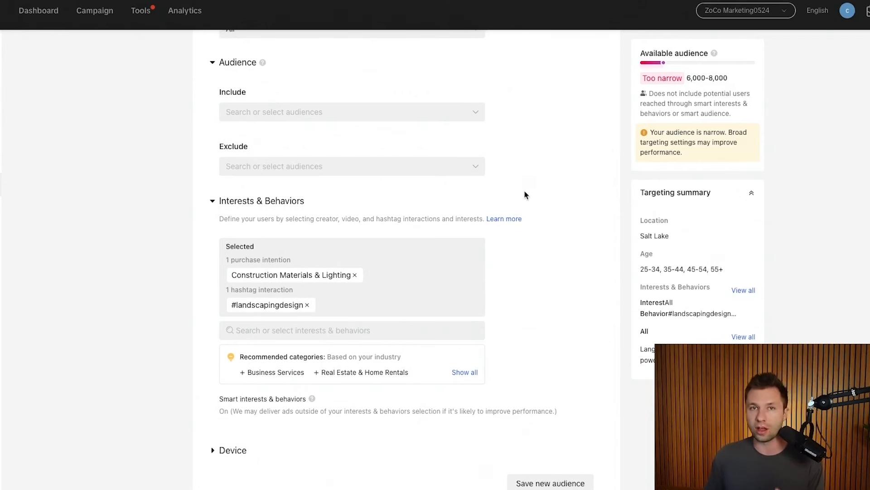
scroll(250, 233, "down", 5)
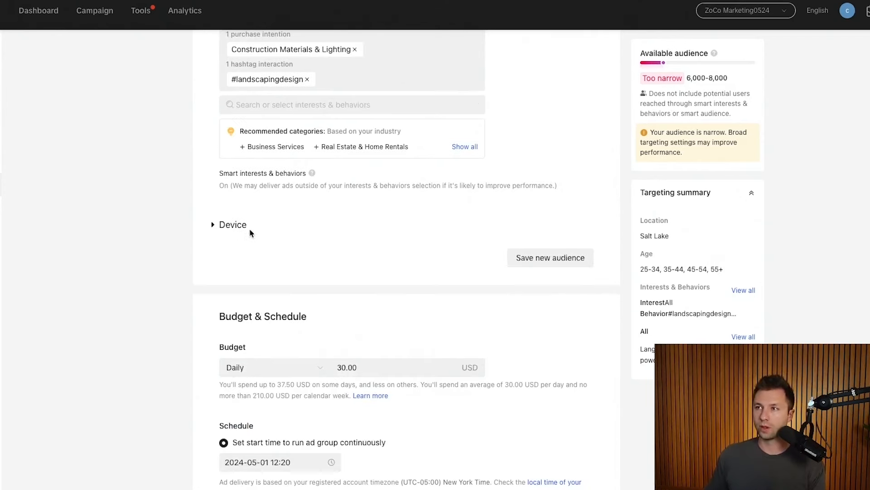
left_click(212, 225)
scroll(264, 320, "down", 5)
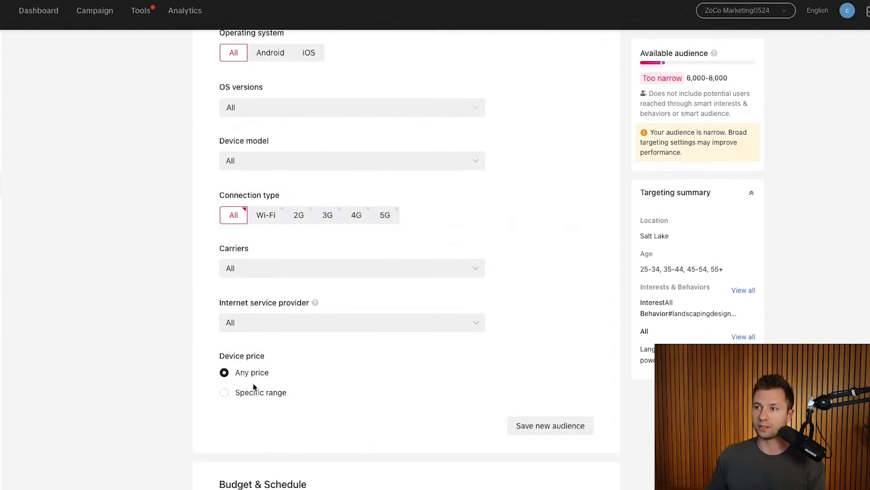
scroll(245, 318, "up", 4)
left_click(212, 182)
Read the initial budget recommendation for Conversions campaigns with the Lowest Cost strategy in the TikTok budget help article
scroll(267, 254, "down", 2)
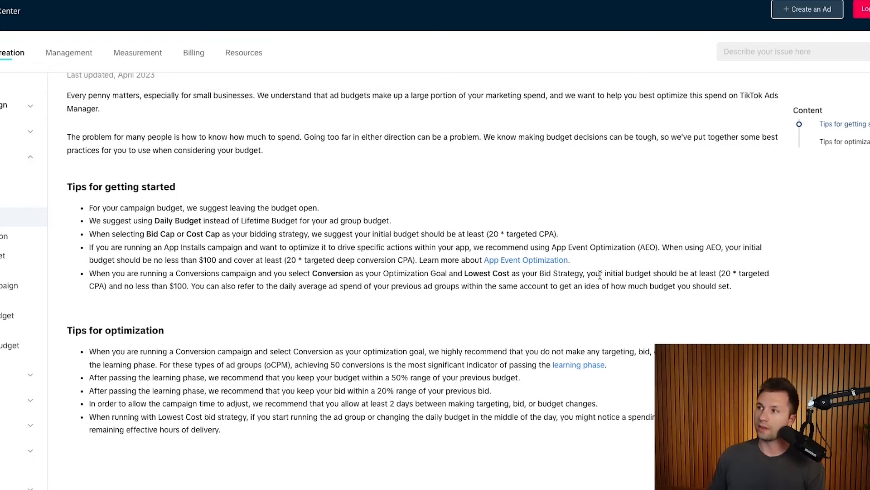
left_click_drag(600, 274, 107, 286)
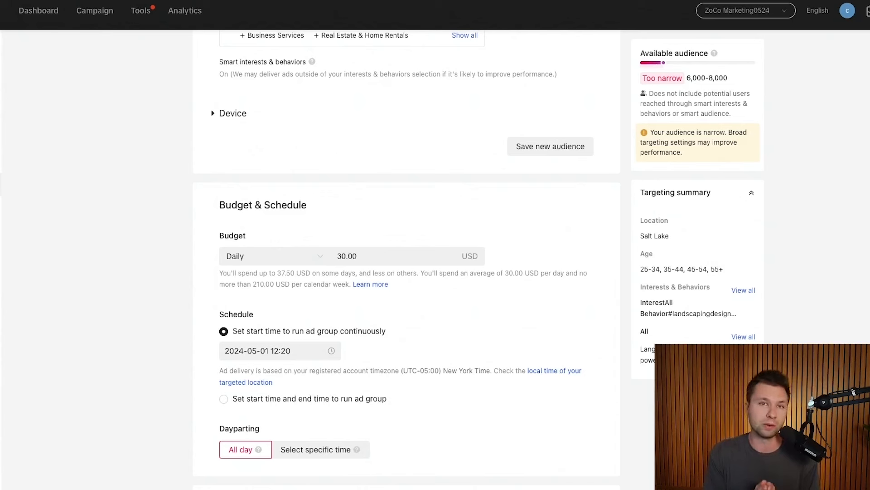
Try to set the ad group's daily budget to 19 USD
left_click(370, 254)
type("19")
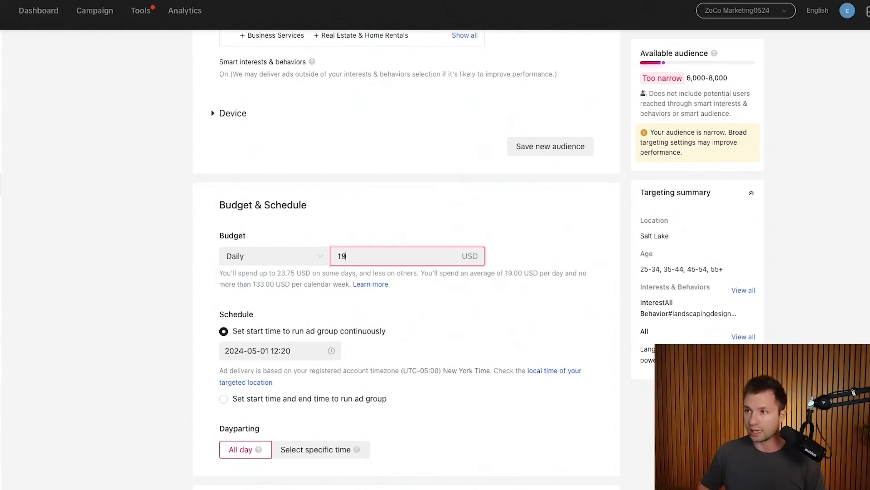
left_click(415, 333)
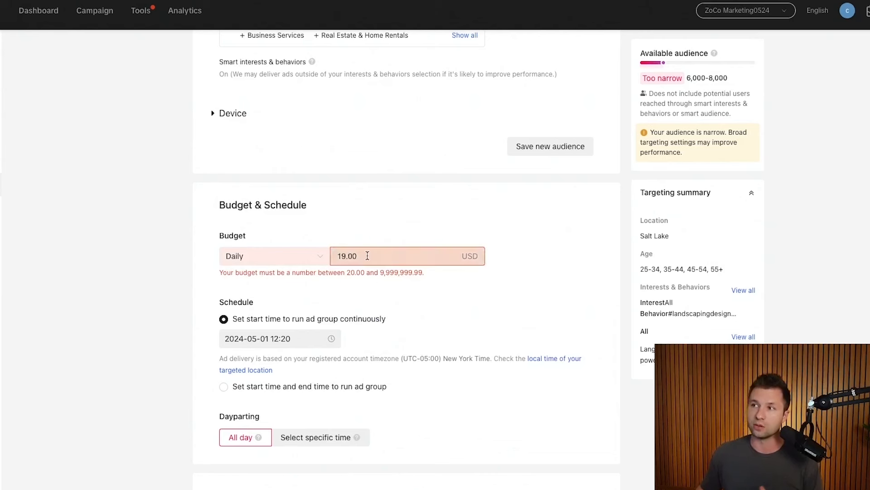
Set the ad group's daily budget to 20 USD and check the budget type options, keeping Daily
left_click_drag(365, 254, 327, 255)
key("BackSpace")
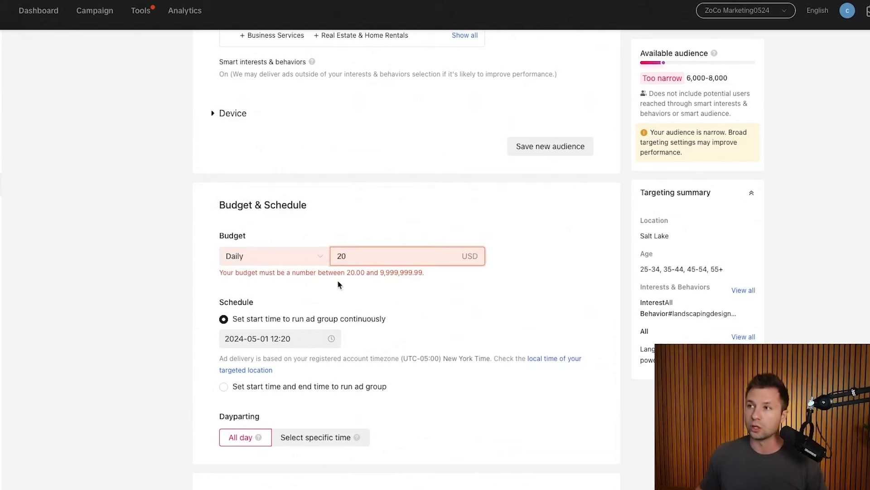
left_click(342, 295)
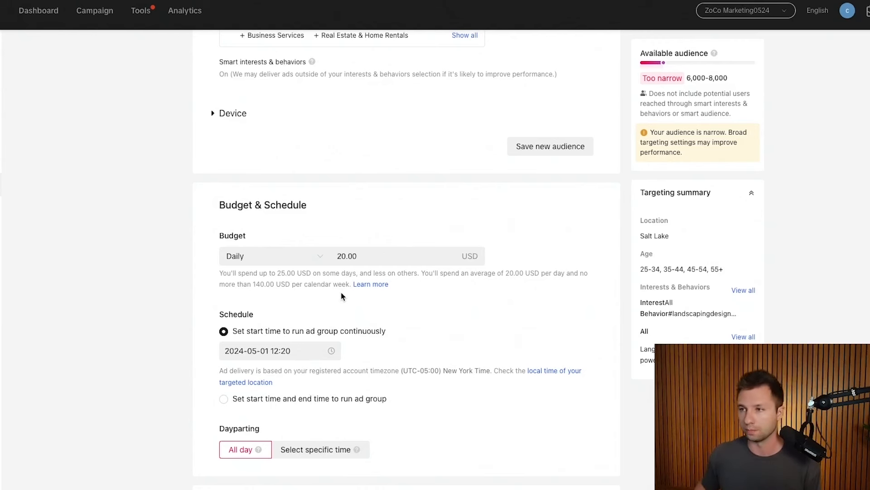
scroll(343, 269, "down", 1)
scroll(344, 268, "down", 1)
left_click(317, 250)
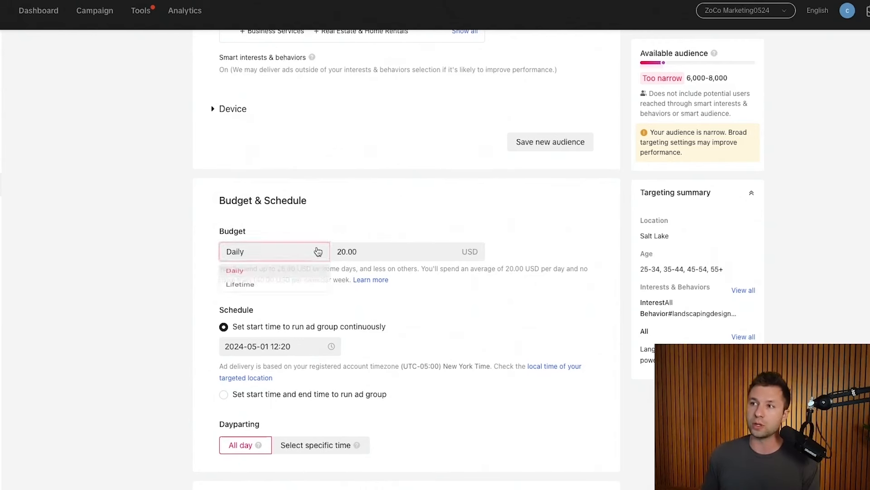
left_click(344, 320)
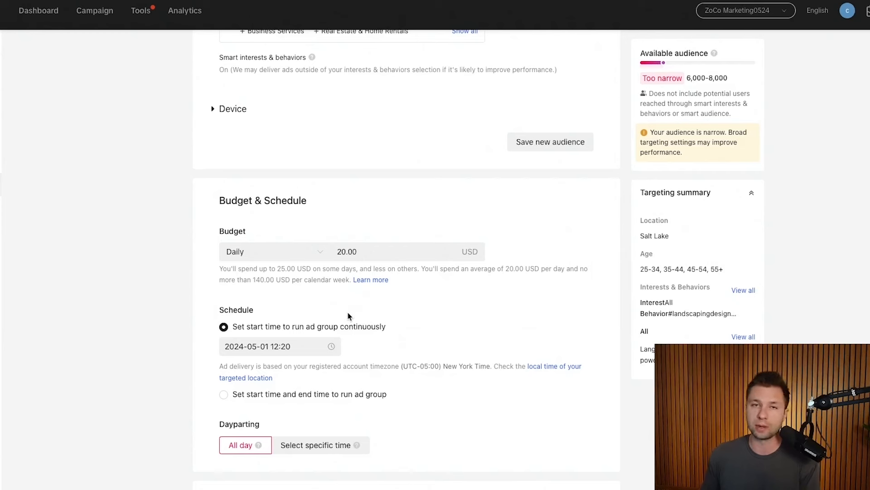
Limit the ad group's dayparting to specific times, selecting 02:00 to 20:30 for every day from Monday to Sunday
scroll(343, 308, "down", 2)
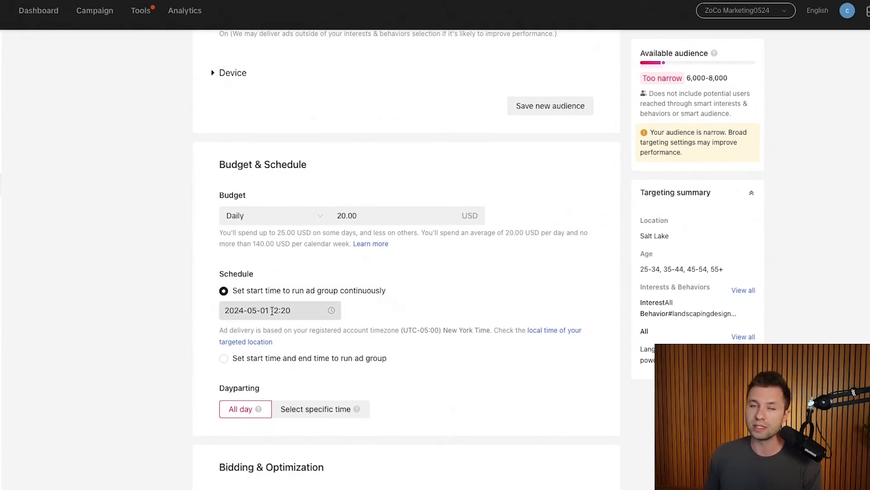
scroll(290, 312, "down", 1)
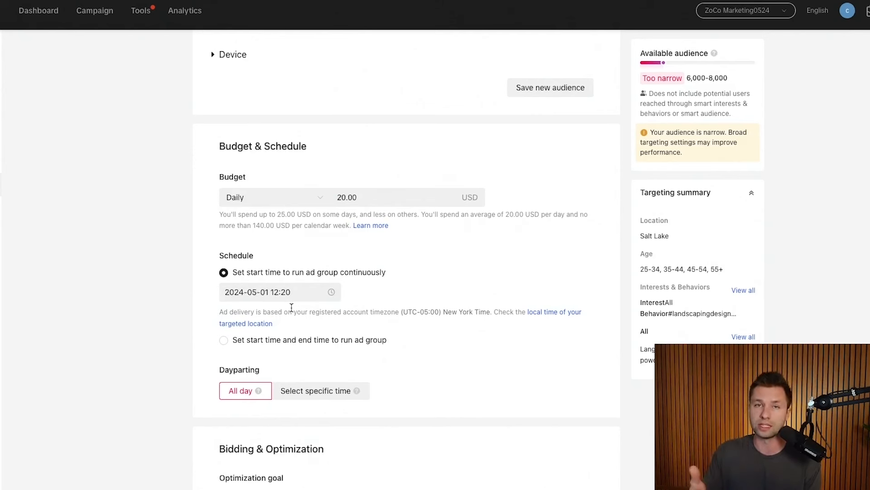
scroll(295, 372, "down", 1)
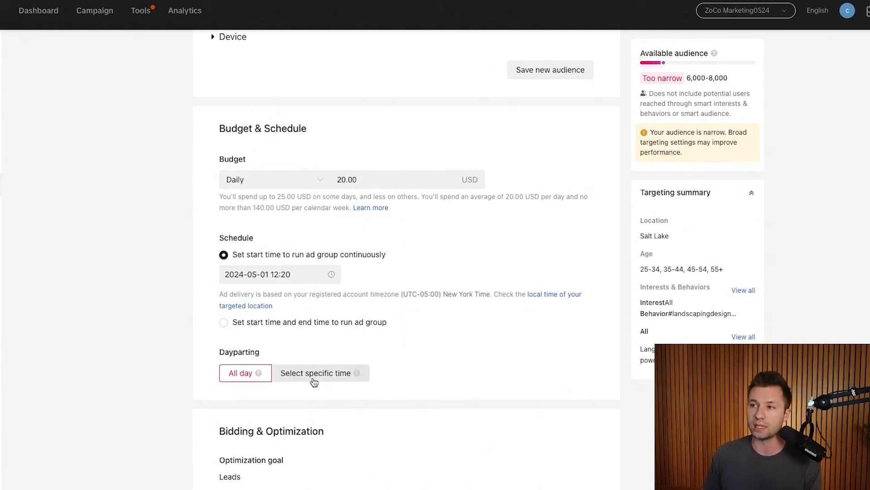
left_click(317, 373)
scroll(325, 389, "down", 2)
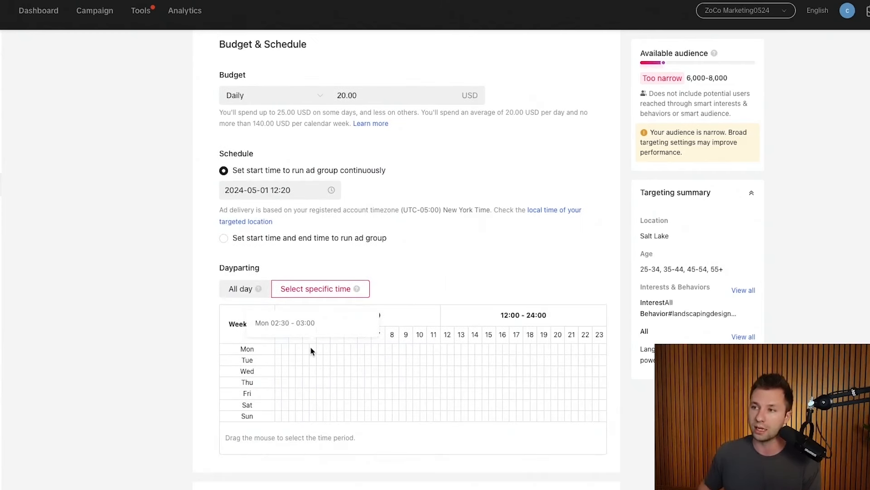
left_click_drag(310, 350, 554, 412)
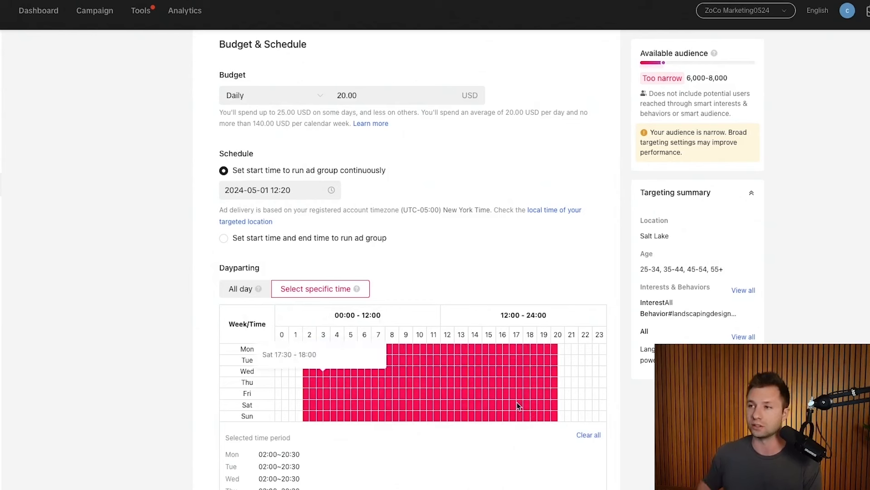
scroll(295, 375, "down", 5)
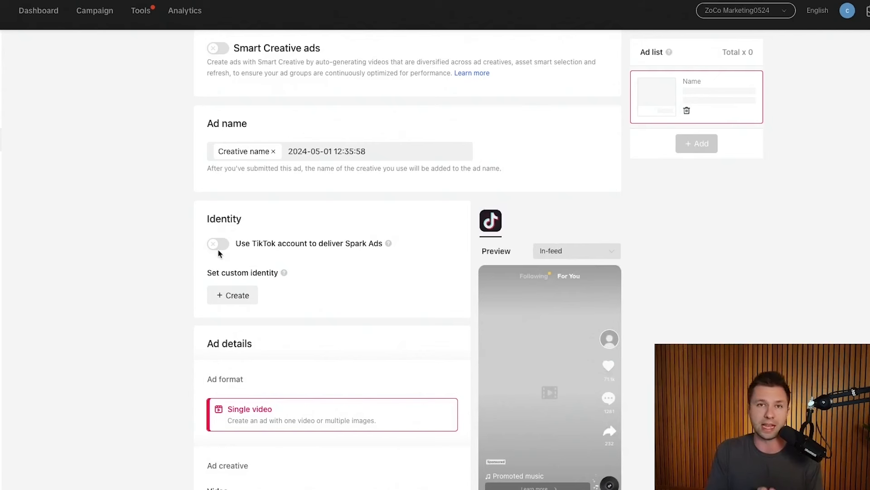
Switch to TikTok Creative Center and open its Top Ads Dashboard for ad inspiration
scroll(213, 252, "down", 1)
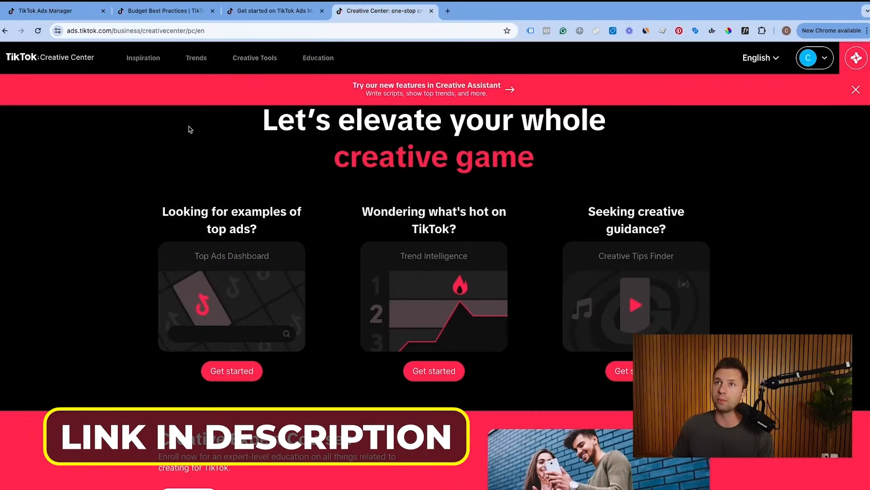
mouse_move(144, 59)
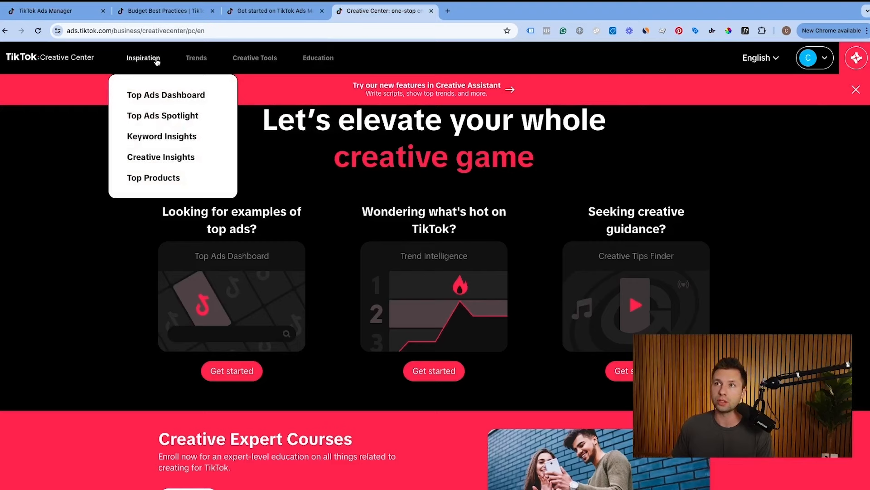
left_click(160, 99)
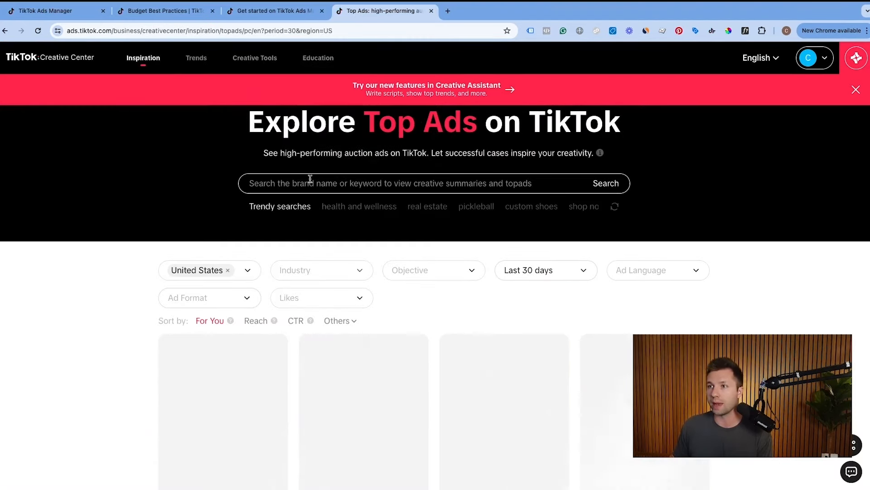
Filter the United States top ads by the Home Improvement industry and the Lead Generation objective
scroll(272, 200, "down", 1)
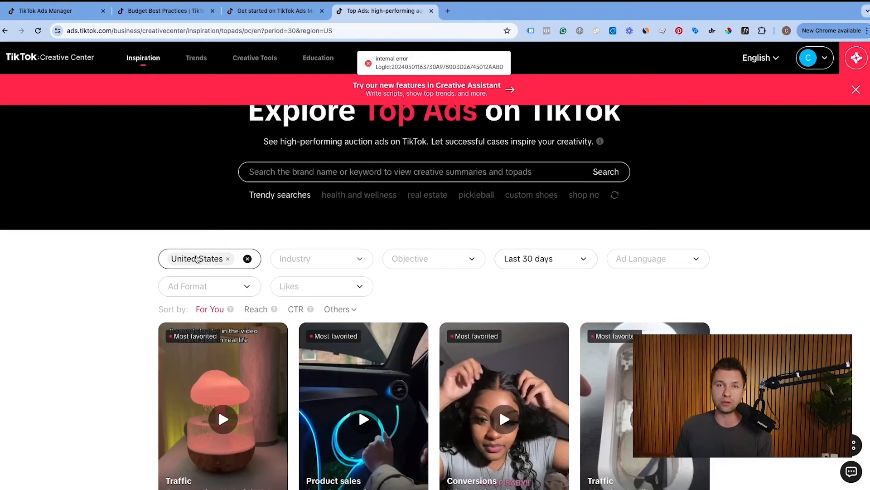
left_click(358, 260)
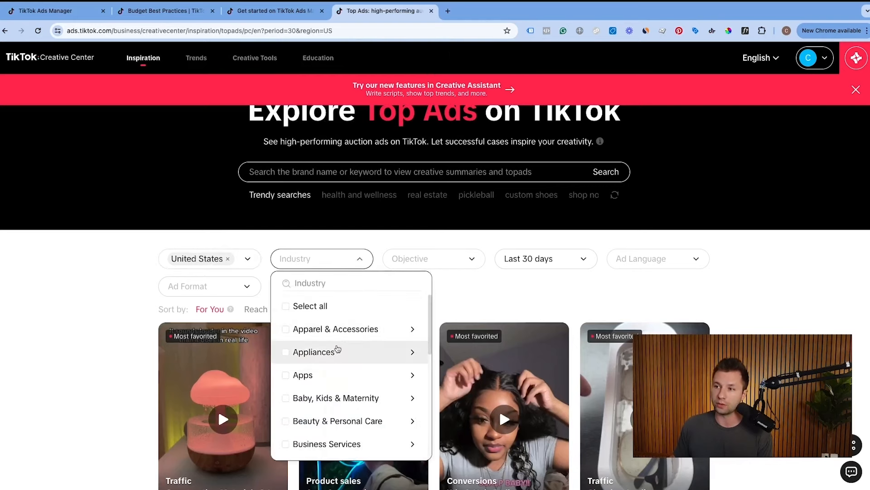
scroll(337, 363, "down", 5)
scroll(343, 380, "down", 3)
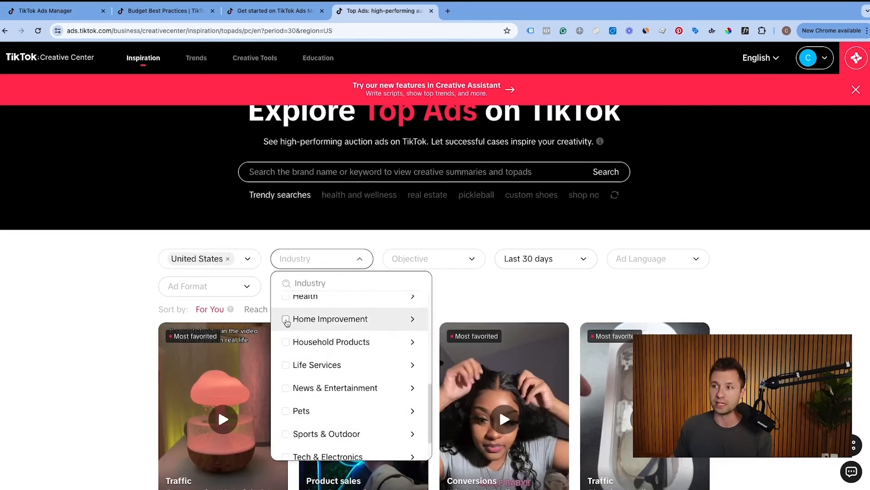
left_click(286, 320)
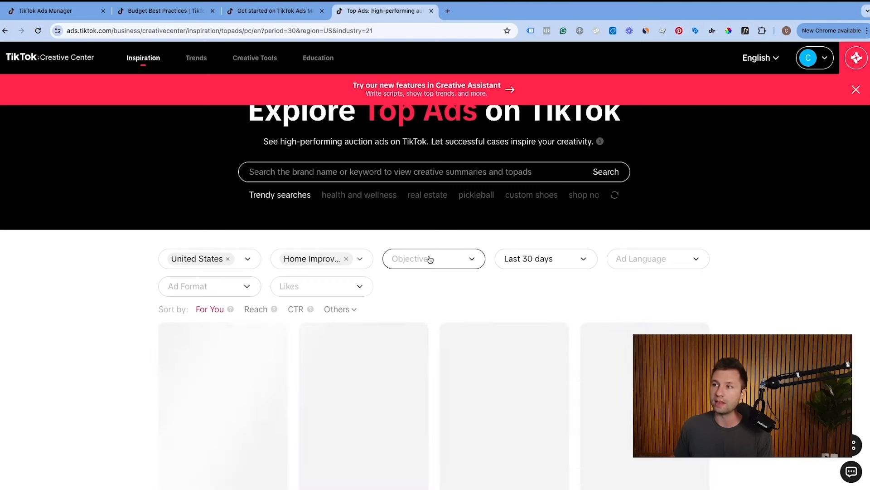
left_click(427, 258)
scroll(426, 358, "down", 1)
left_click(398, 395)
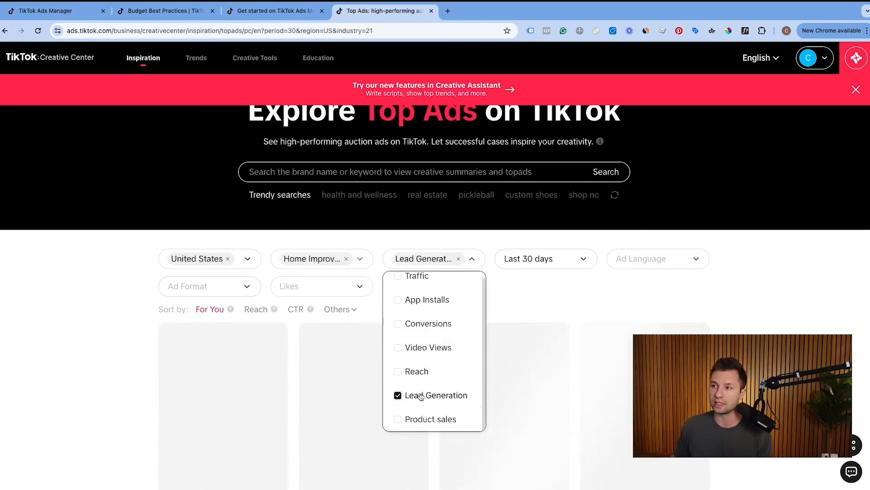
left_click(511, 285)
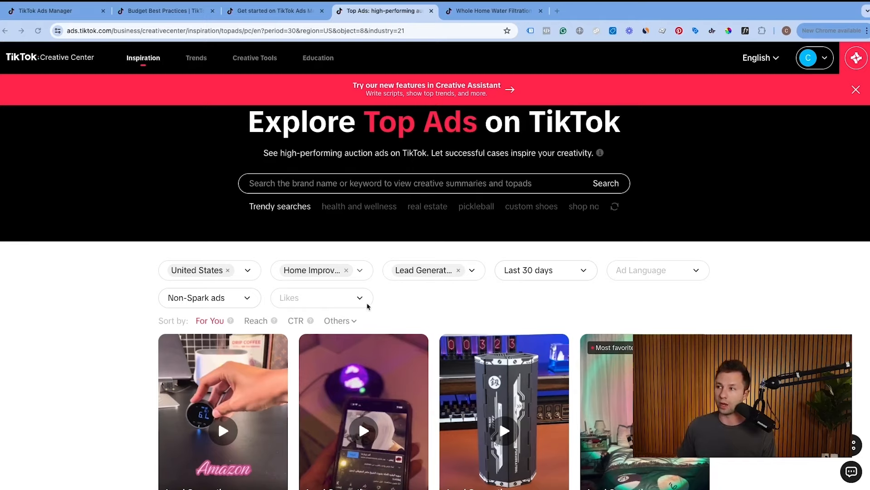
Browse the filtered Home Improvement lead generation ads and go to the brand or keyword search
scroll(150, 261, "down", 3)
scroll(173, 249, "up", 3)
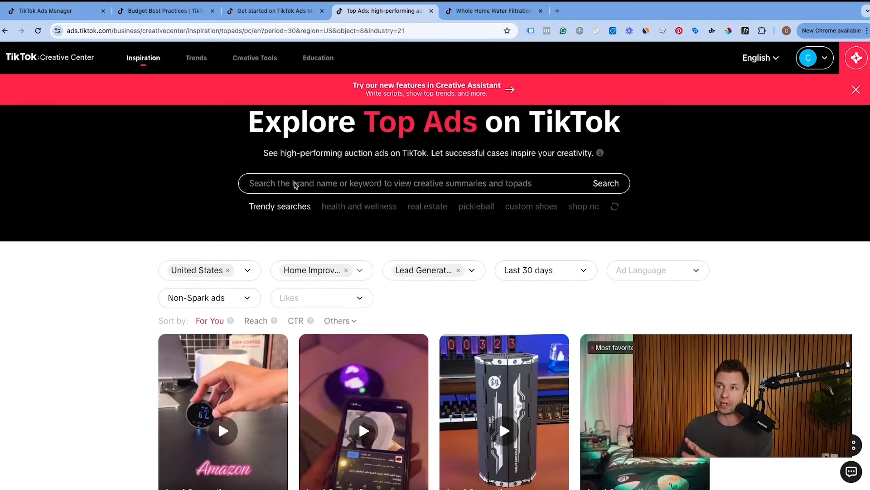
left_click(276, 183)
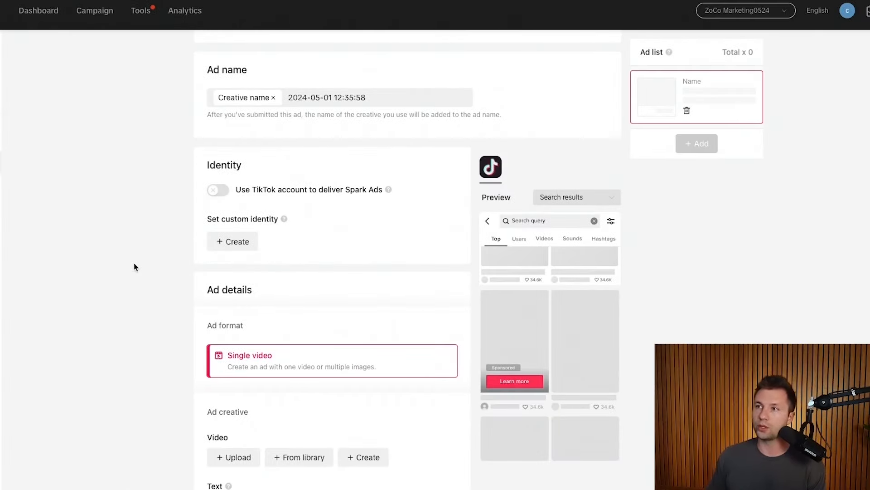
Return to TikTok Ads Manager and create a custom identity with the display name Landscaper for the ad
scroll(164, 258, "down", 1)
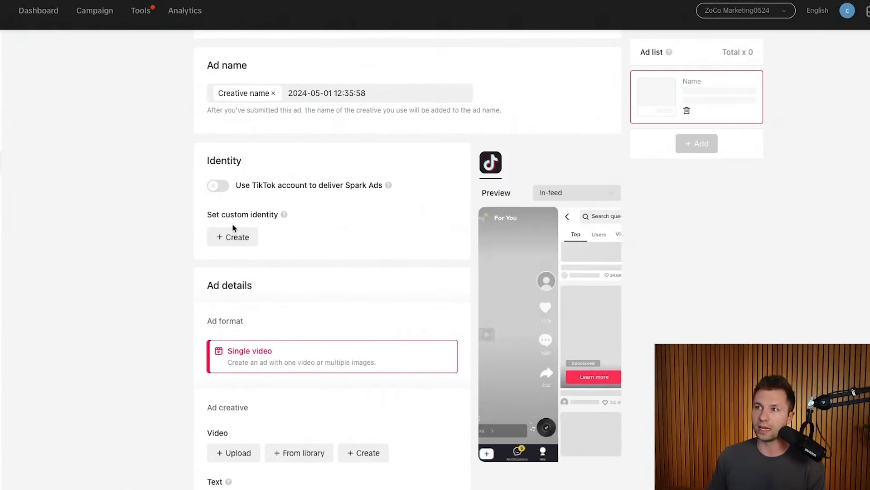
left_click(229, 237)
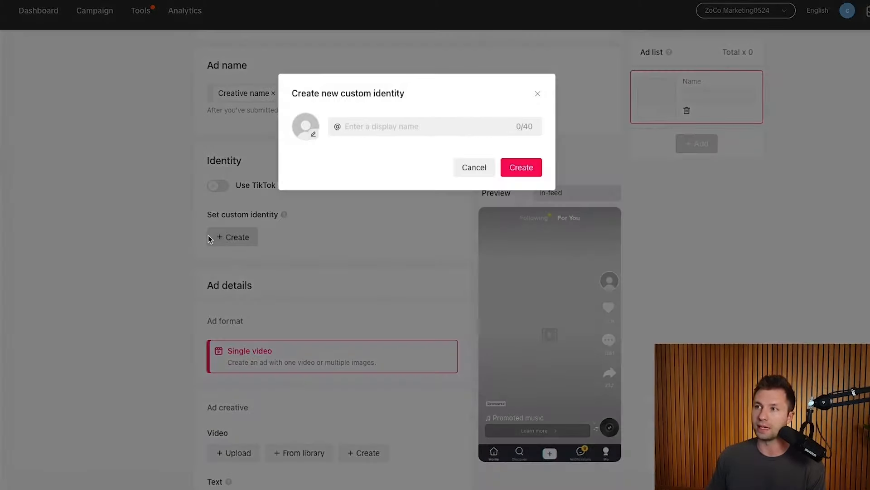
left_click(313, 131)
left_click(563, 360)
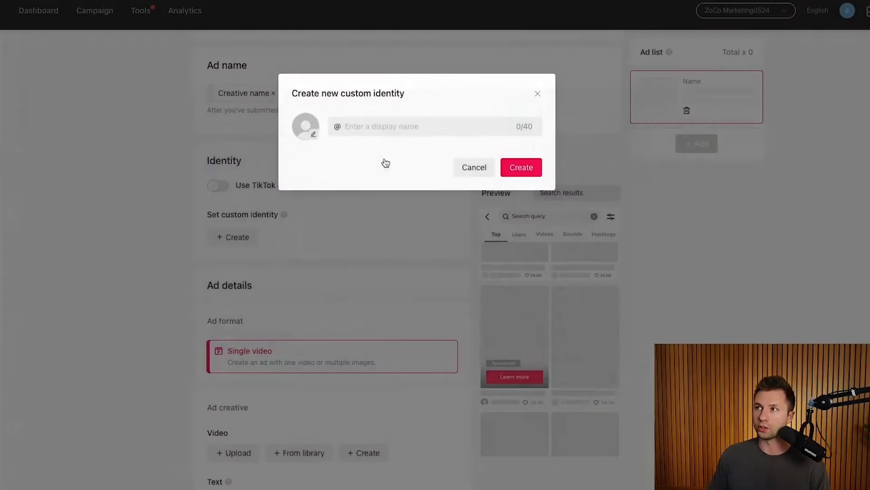
left_click(370, 126)
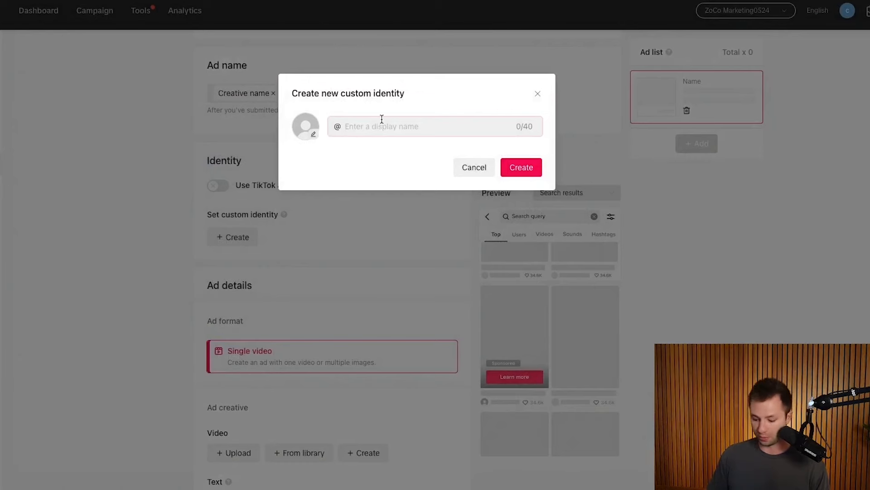
type("Landscaper")
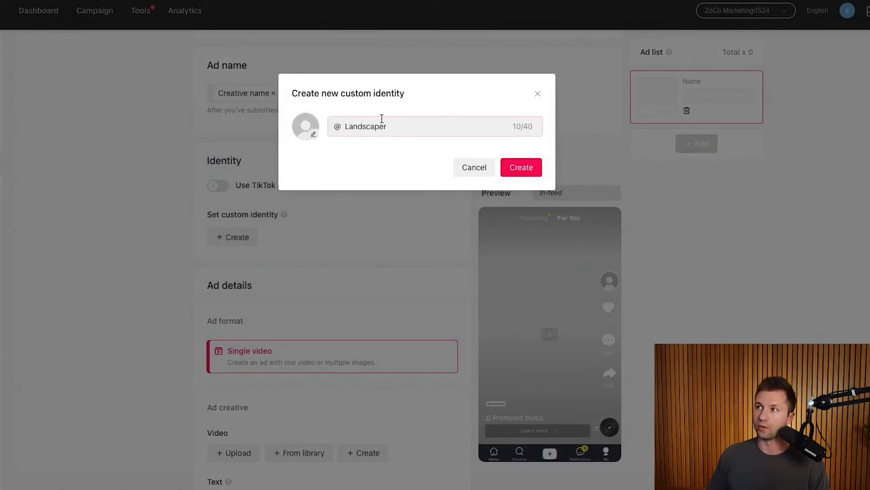
left_click(520, 168)
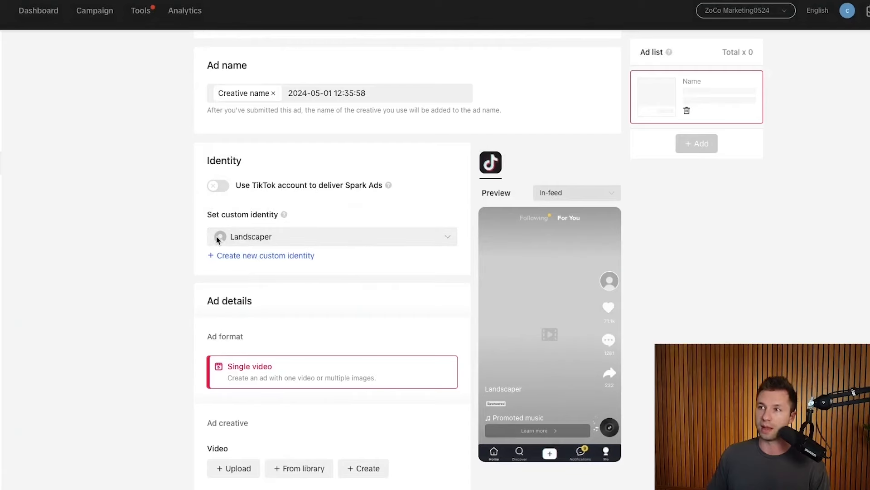
Upload the video file 1117.mov as the creative of the single video ad
scroll(270, 305, "down", 4)
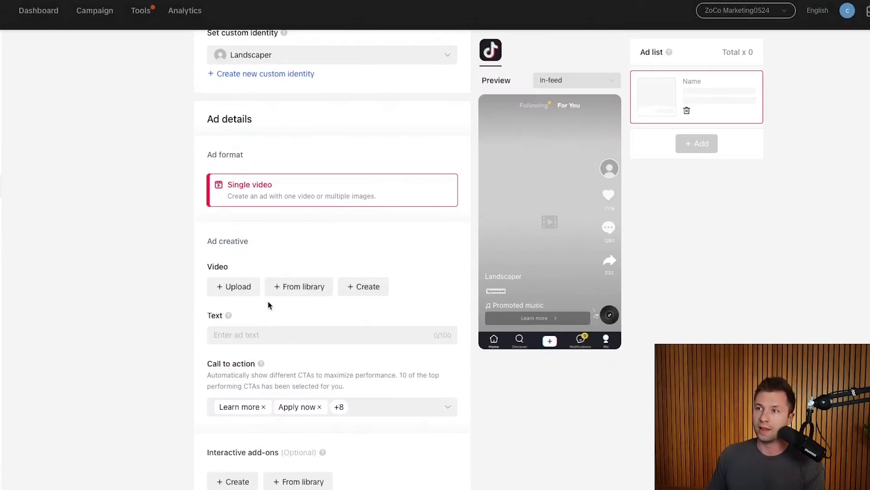
left_click(228, 289)
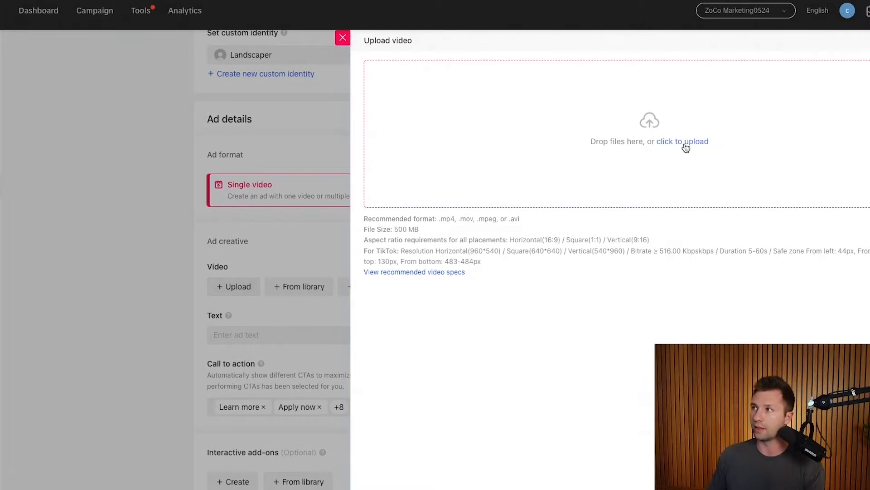
left_click(685, 145)
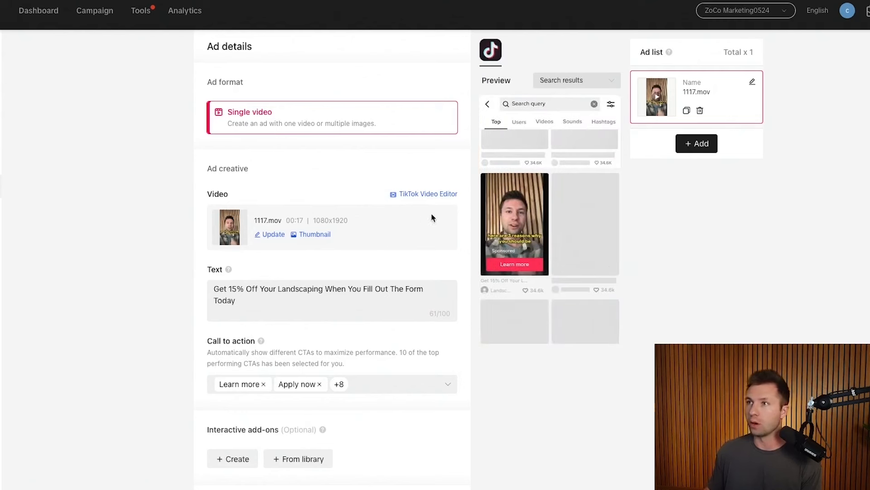
Review the wording of the landscaping discount offer in the ad text
scroll(434, 268, "down", 1)
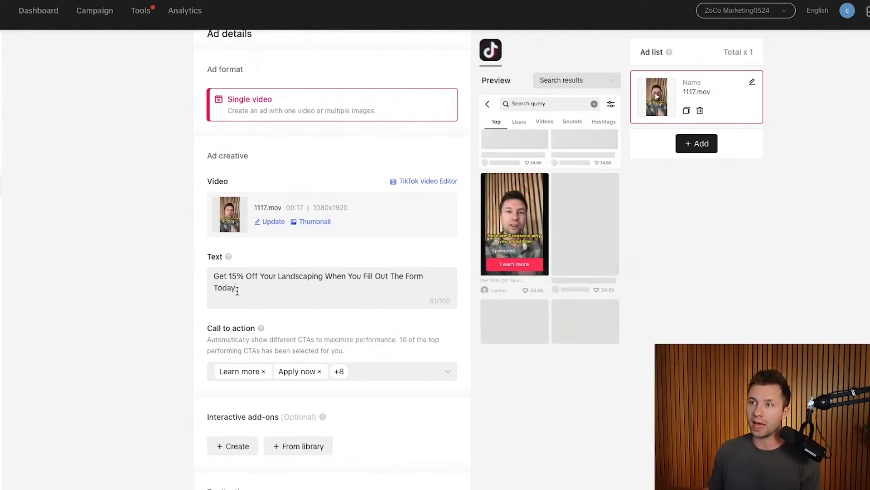
left_click_drag(236, 290, 215, 275)
left_click(272, 290)
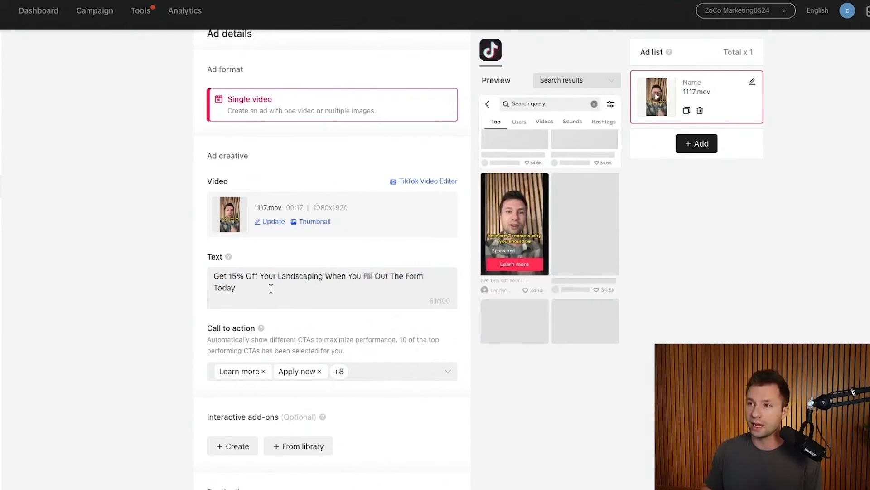
Adjust the ad's calls to action by removing Read more and adding Sign up and Contact us
left_click(406, 378)
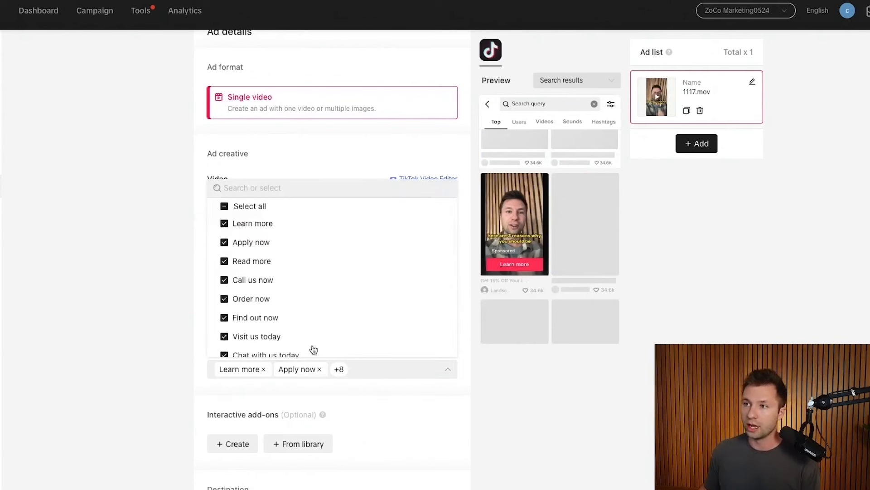
left_click(259, 282)
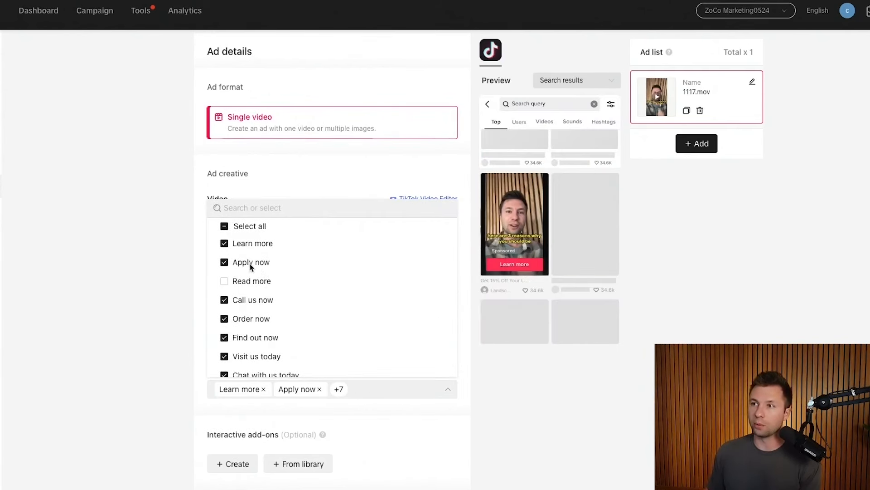
scroll(258, 299, "down", 4)
scroll(255, 336, "down", 2)
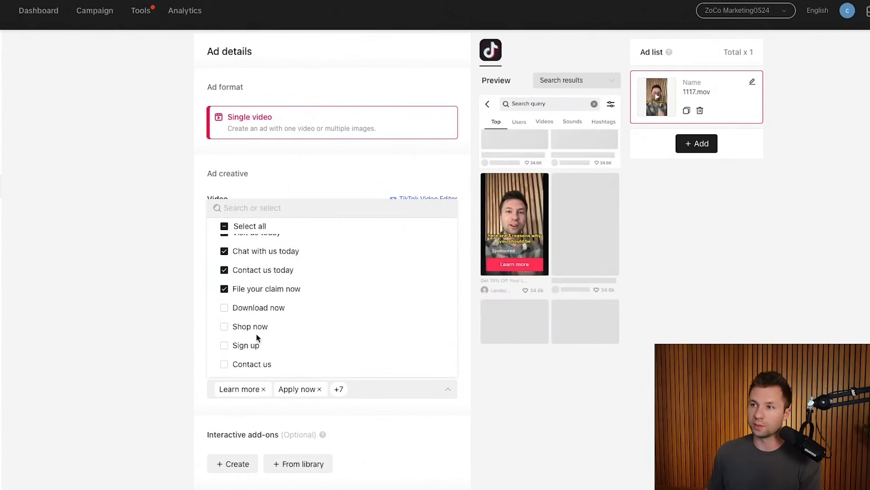
left_click(224, 311)
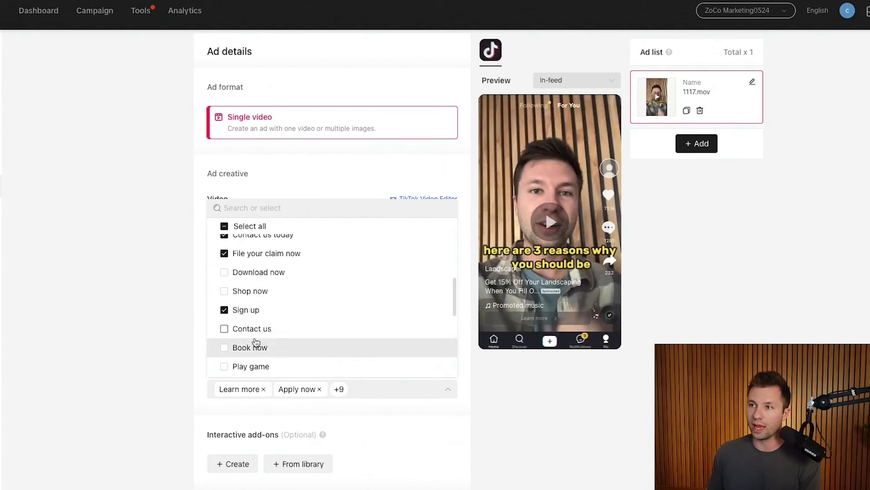
left_click(231, 330)
scroll(235, 347, "down", 2)
scroll(236, 362, "down", 1)
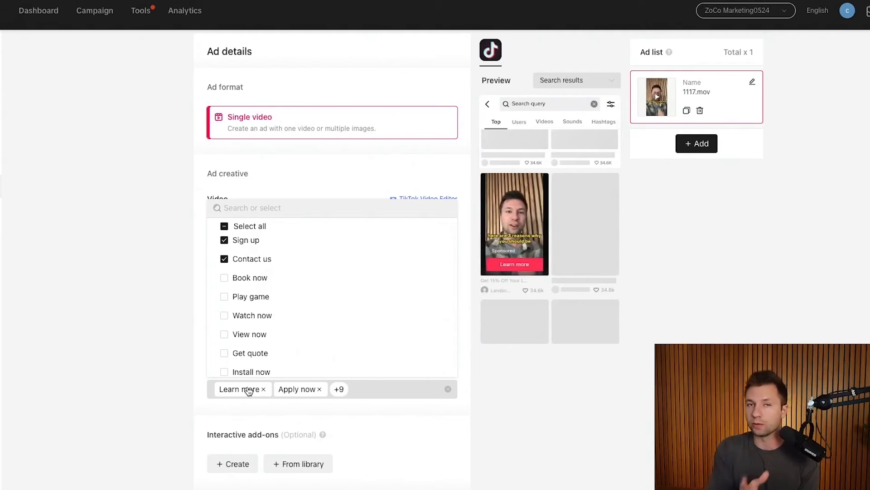
Compare the Classic layout templates with the Card layout and create a new Instant Form from the Question card
scroll(346, 430, "down", 8)
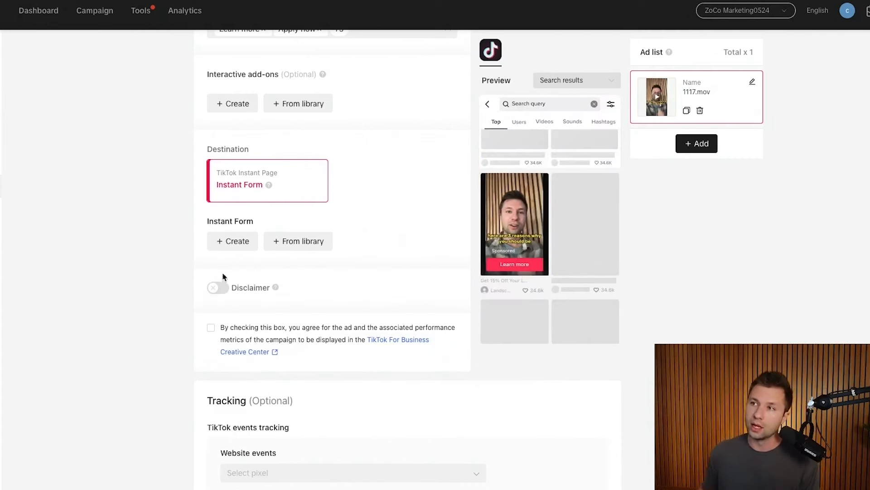
left_click(240, 244)
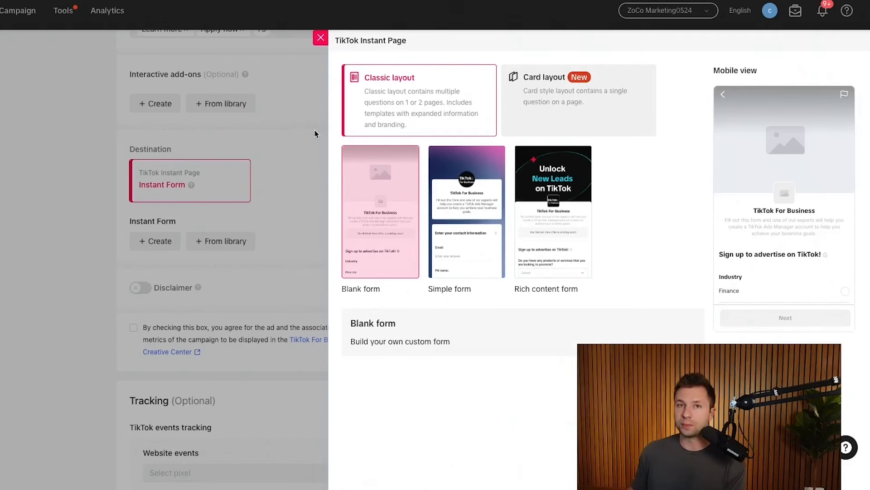
left_click(538, 113)
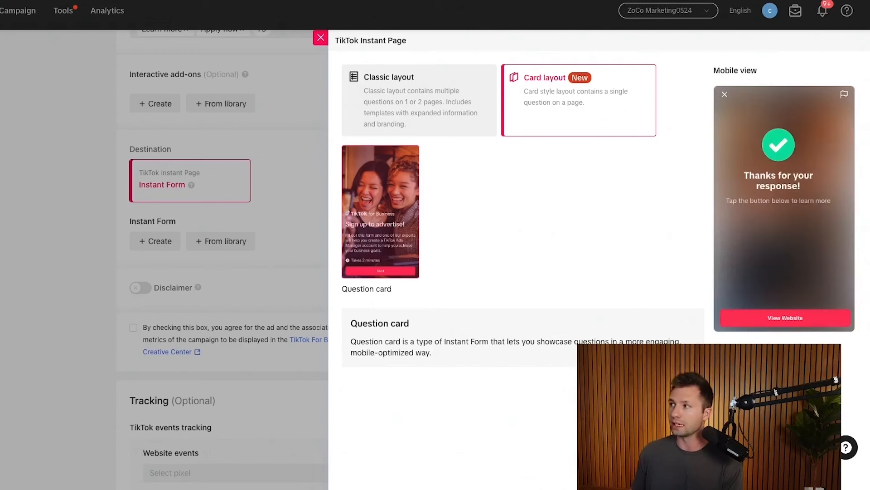
left_click(427, 101)
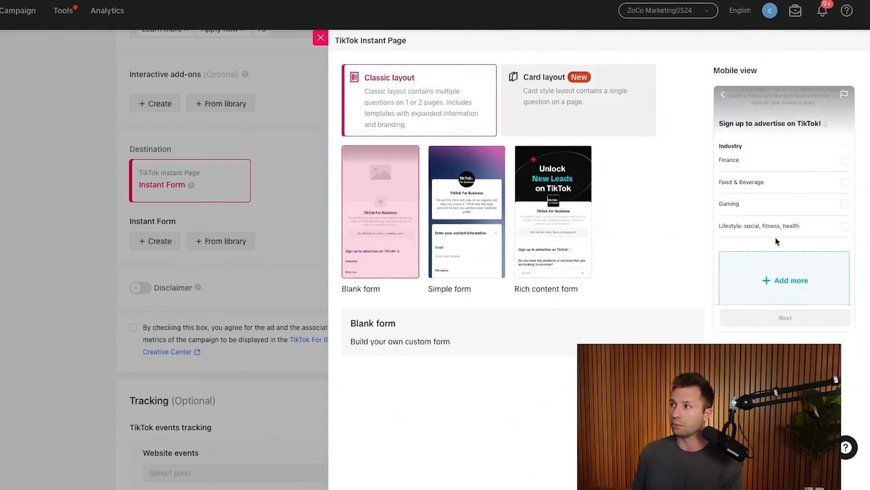
left_click(473, 210)
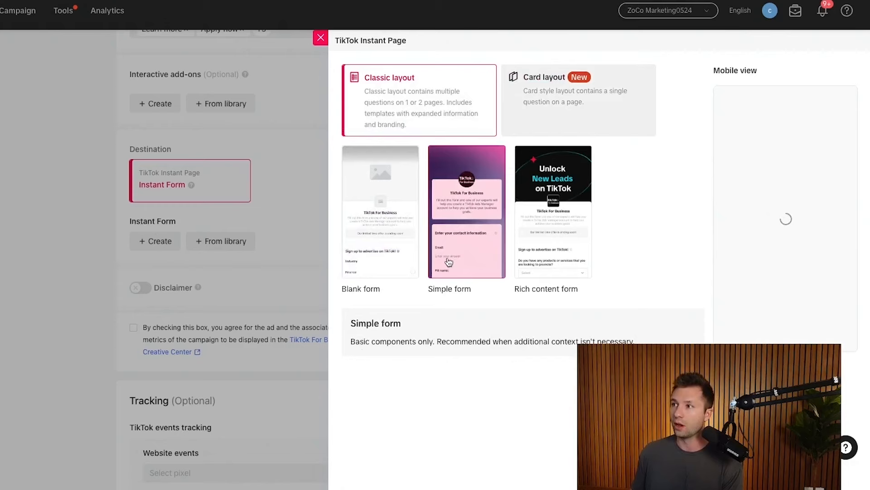
left_click(545, 227)
scroll(787, 247, "down", 10)
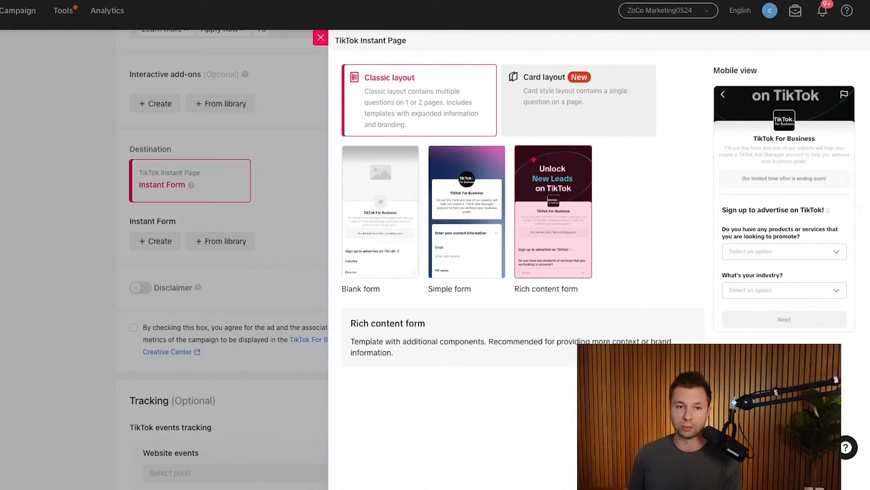
left_click(579, 100)
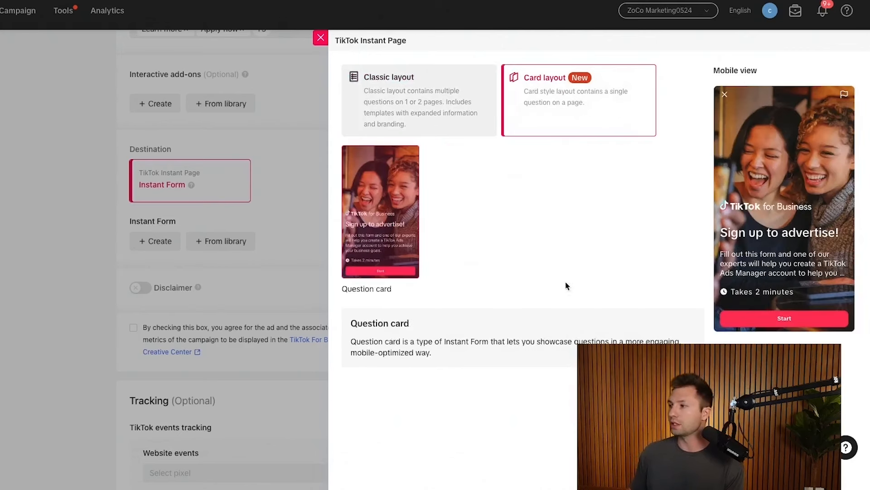
left_click(675, 390)
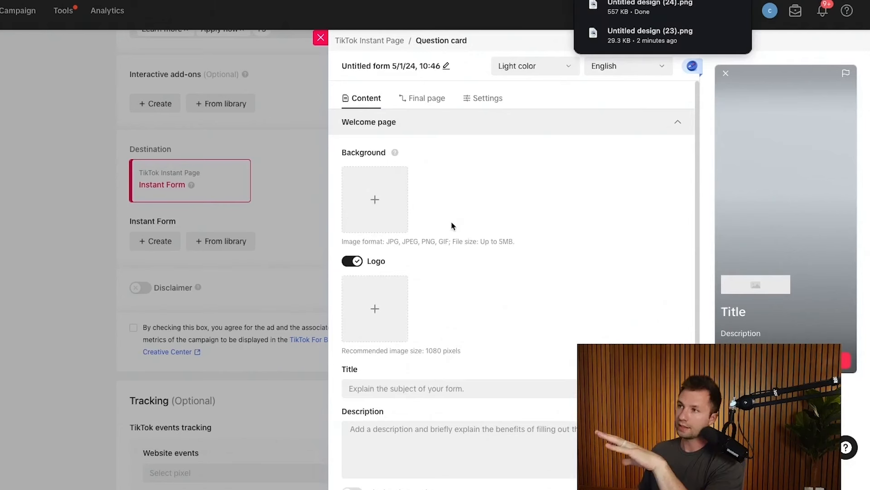
Upload Untitled design (24).png as the welcome page background and Untitled design (23).png as its logo
left_click(373, 201)
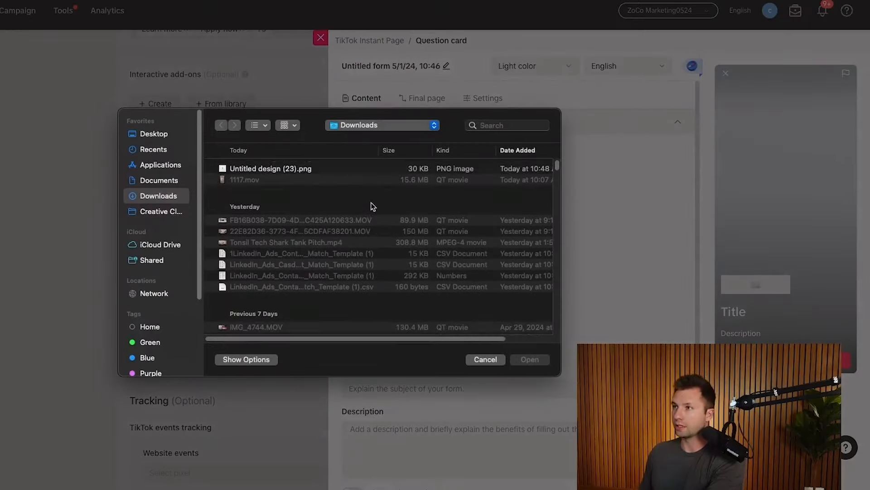
left_click(267, 169)
left_click(529, 359)
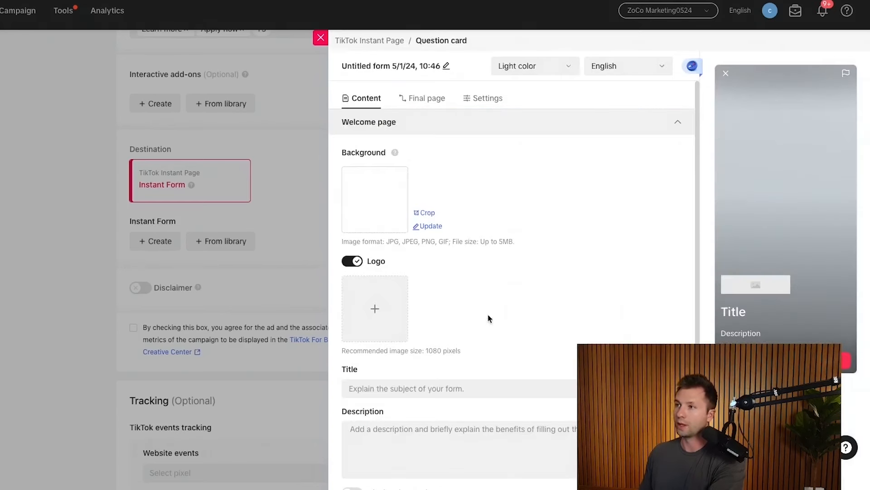
left_click(378, 309)
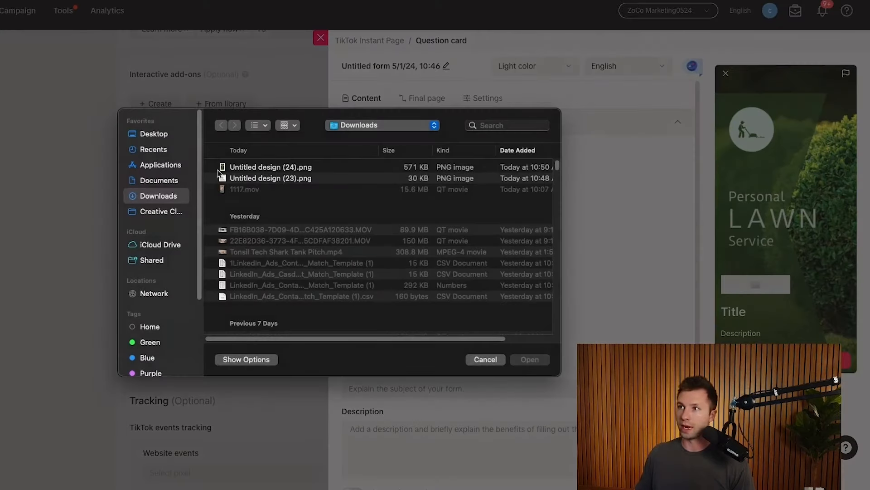
left_click(254, 182)
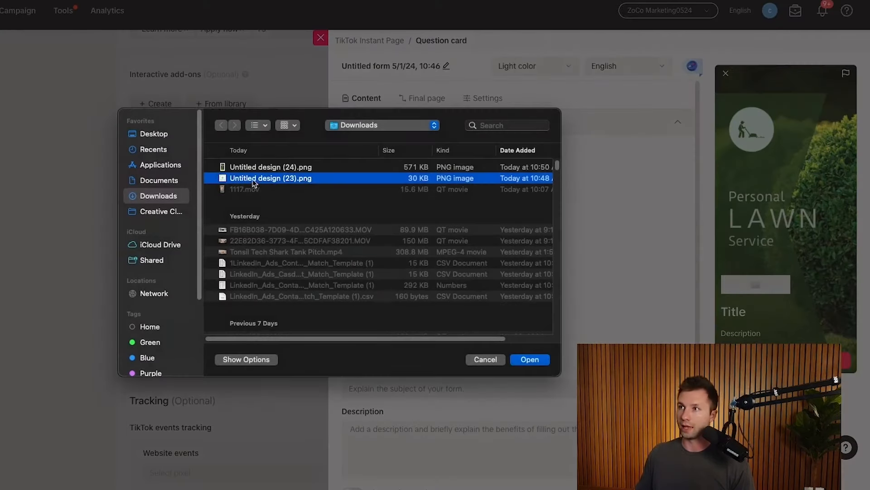
left_click(520, 359)
left_click_drag(500, 306, 499, 235)
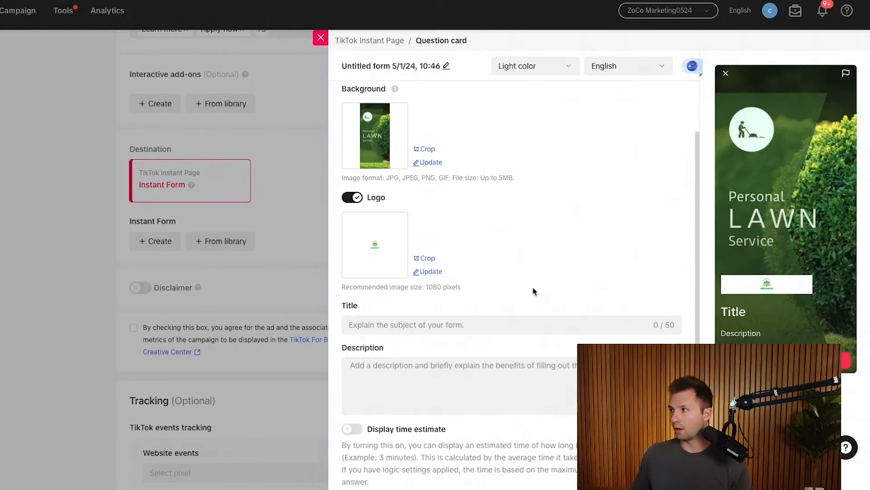
Enter the title "Get 15% Off Landscaping Today" and the description "Zoco Landscaping is a fully-licensed and insured landscaper located in Saratoga Springs"
scroll(533, 291, "down", 1)
left_click(365, 308)
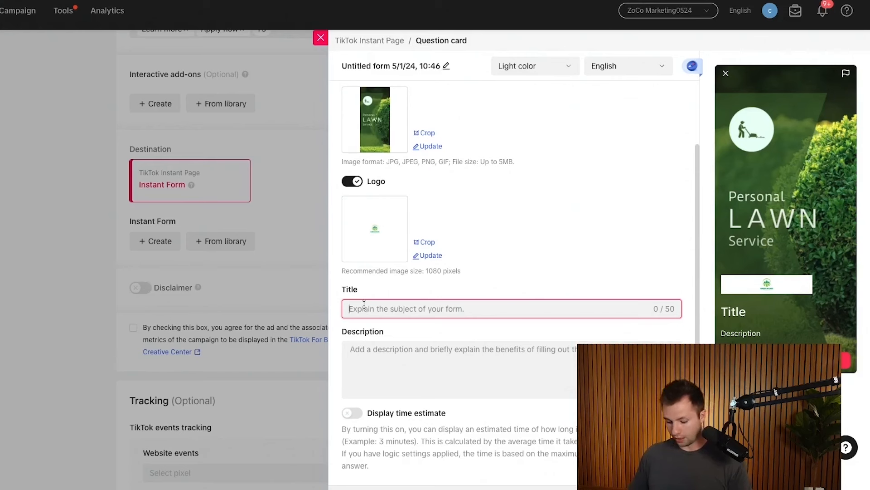
type("G")
key("BackSpace")
type("Get 15")
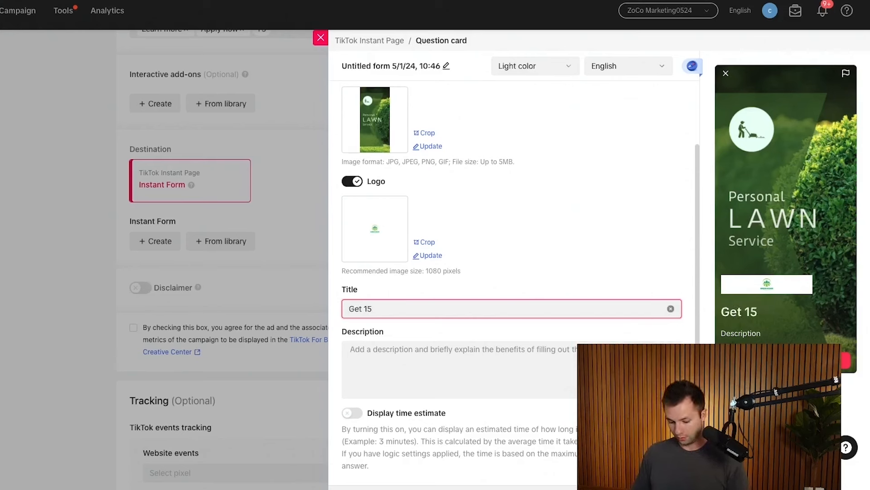
type("% Off L")
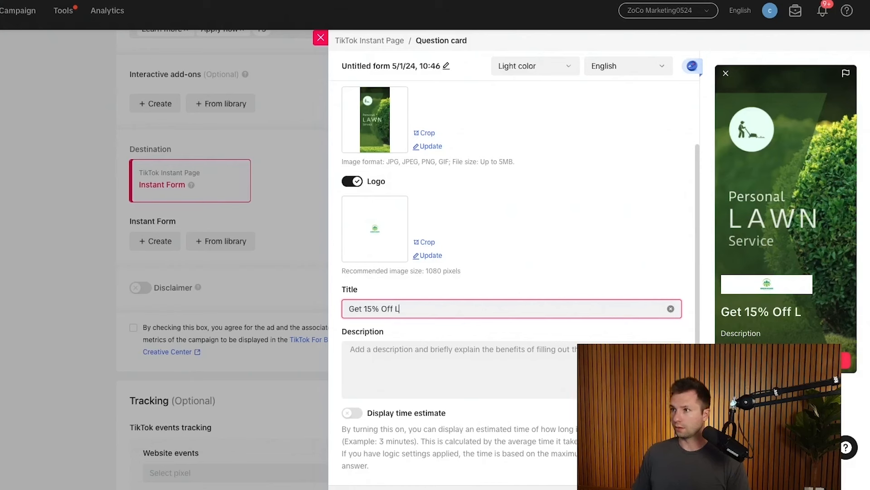
type("andscaping Today")
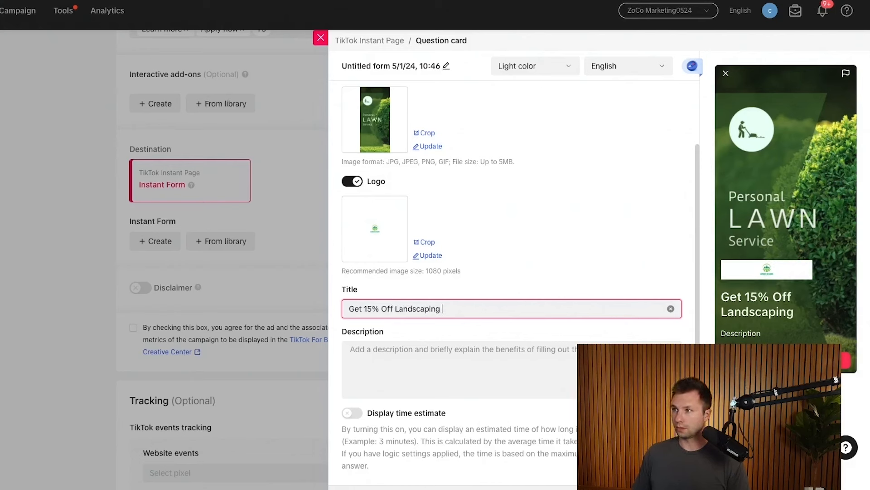
left_click(380, 349)
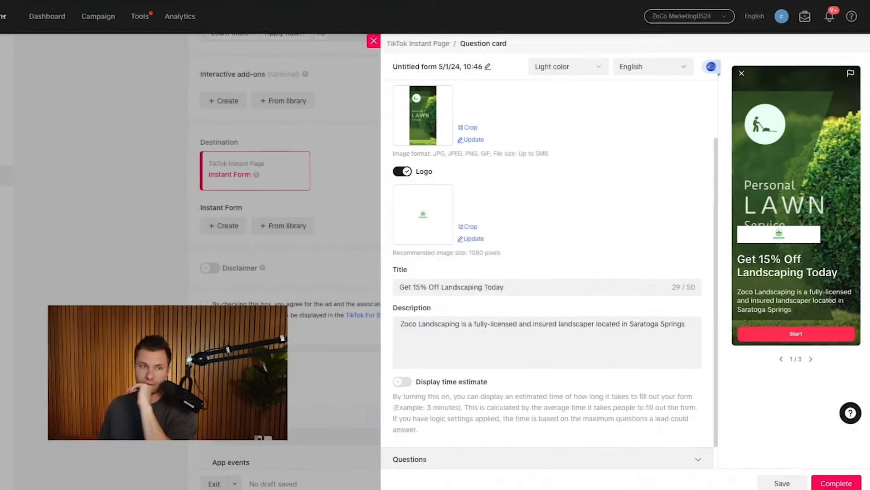
Leave the time estimate off and open the Questions section of the form
scroll(448, 350, "down", 1)
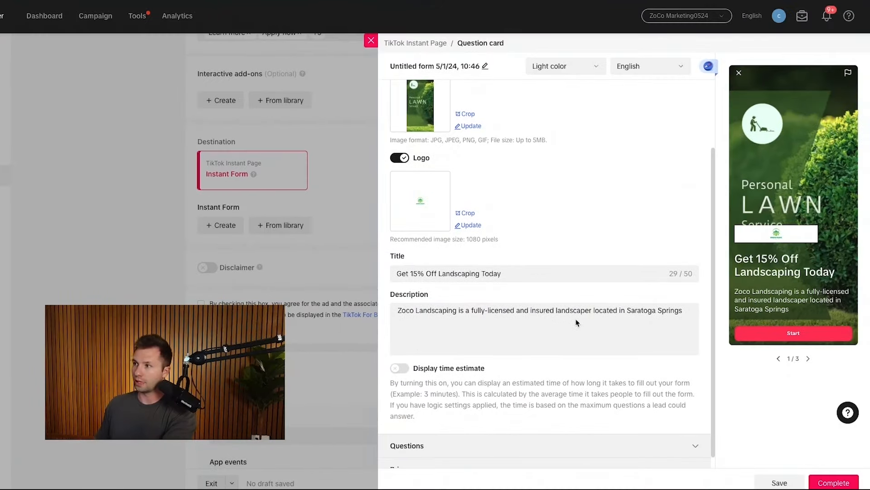
scroll(535, 327, "down", 1)
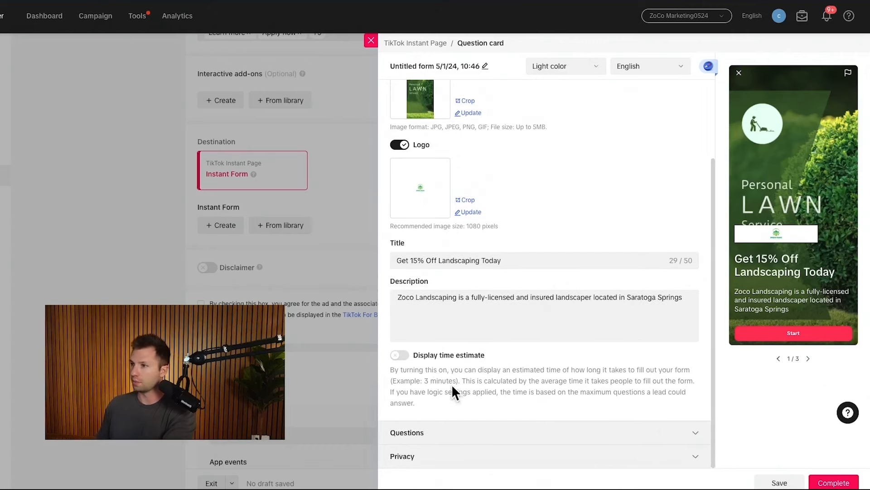
left_click(435, 432)
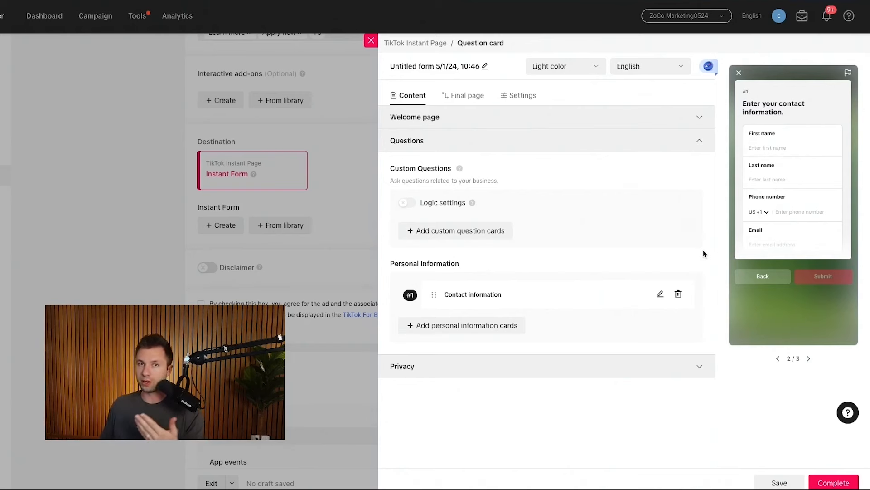
Try excluding the email and phone number fields from the Contact information card and restore both
left_click(659, 296)
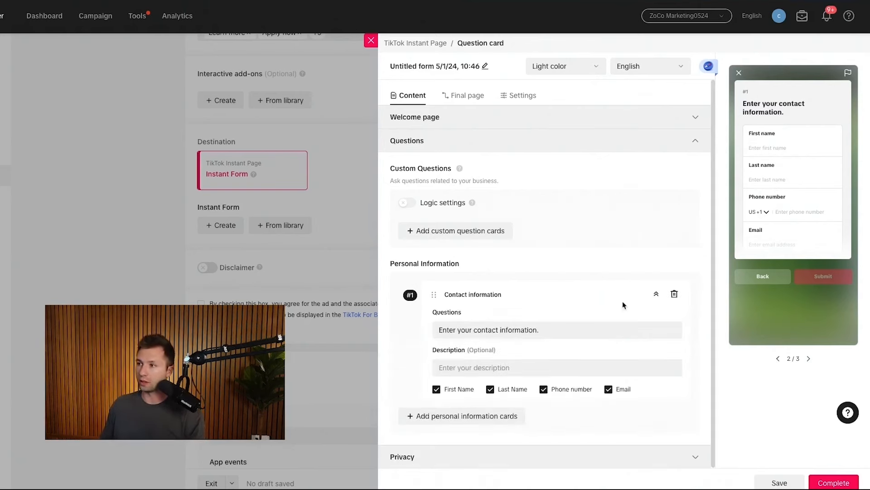
left_click(608, 389)
left_click(543, 389)
left_click(543, 389)
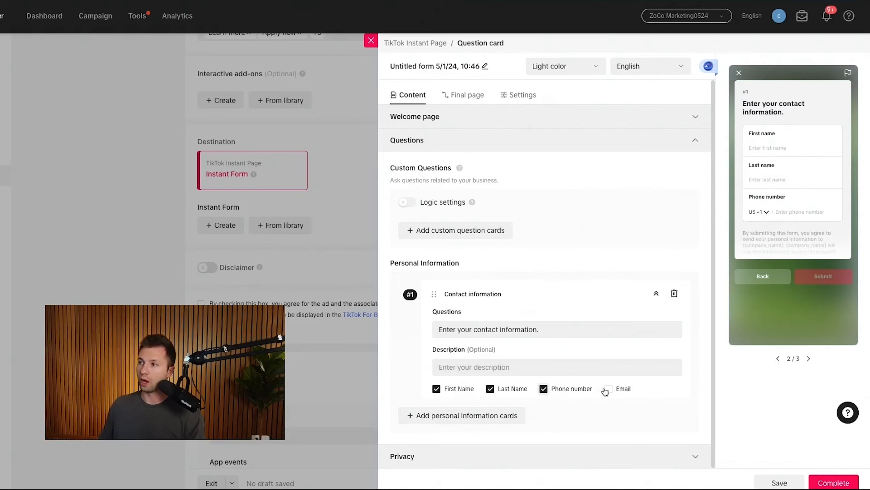
left_click(608, 389)
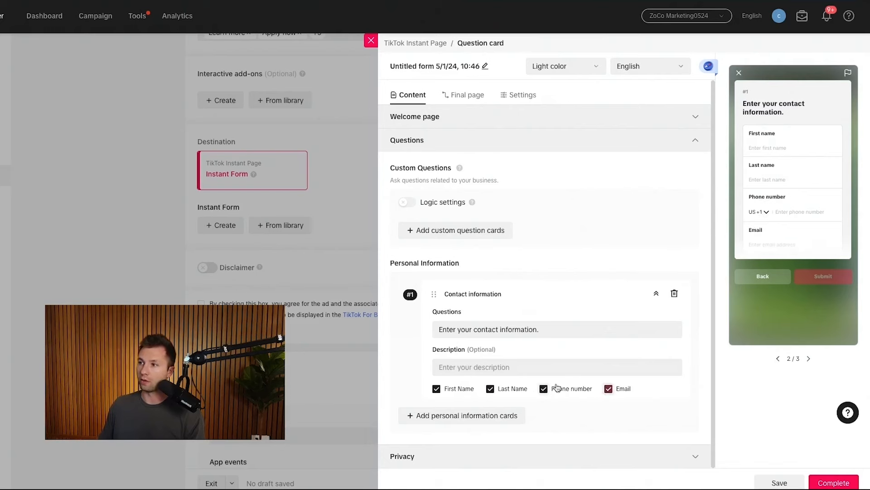
left_click(656, 295)
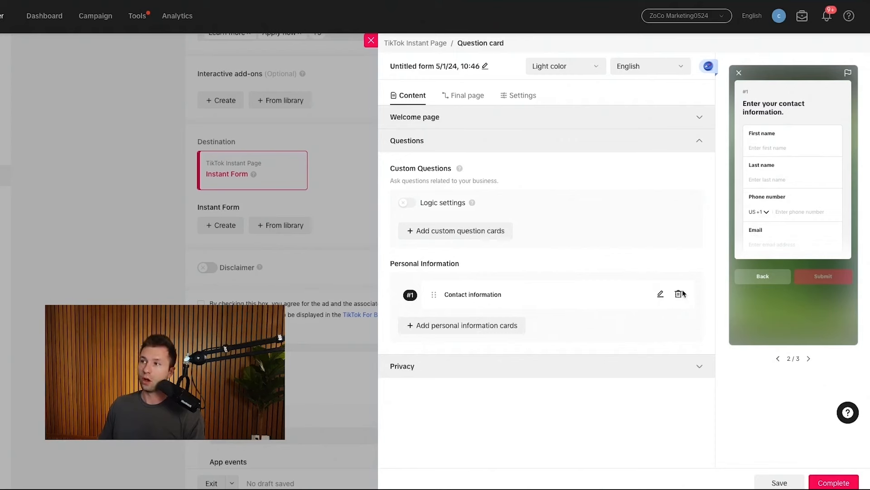
Add a Work information card to the form's personal information, preview its fields and delete the card
left_click(446, 330)
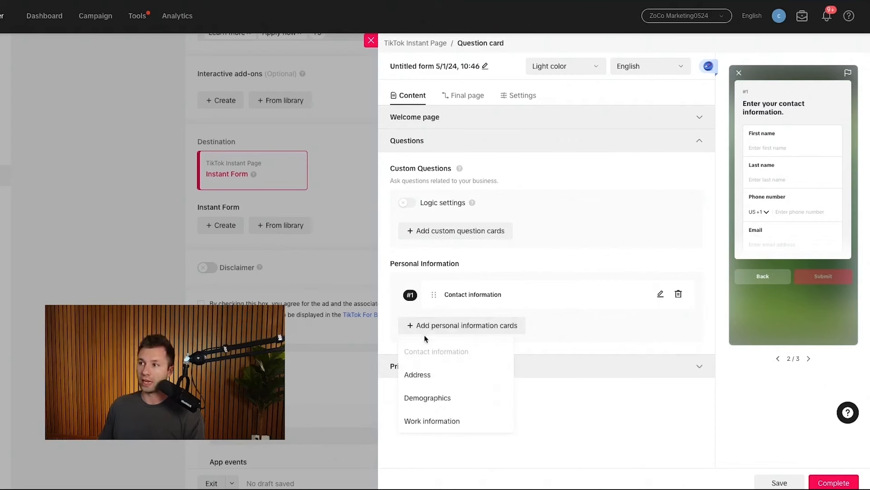
left_click(433, 419)
scroll(795, 173, "down", 3)
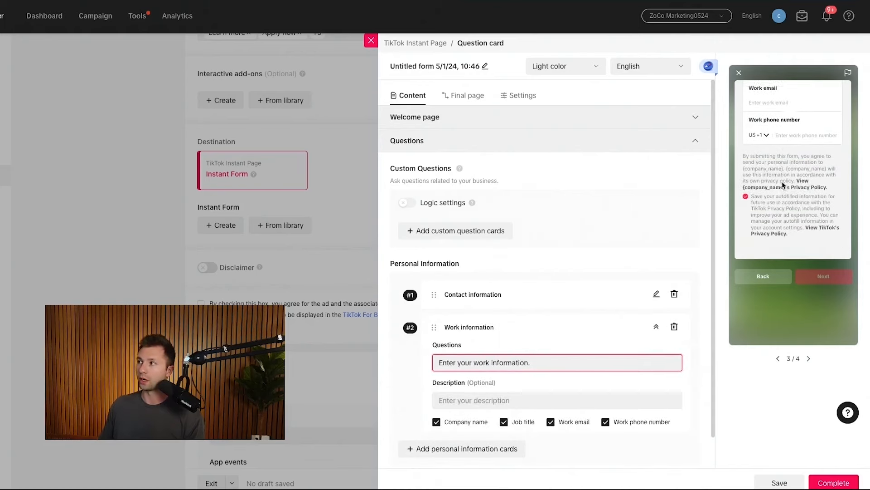
scroll(794, 174, "up", 3)
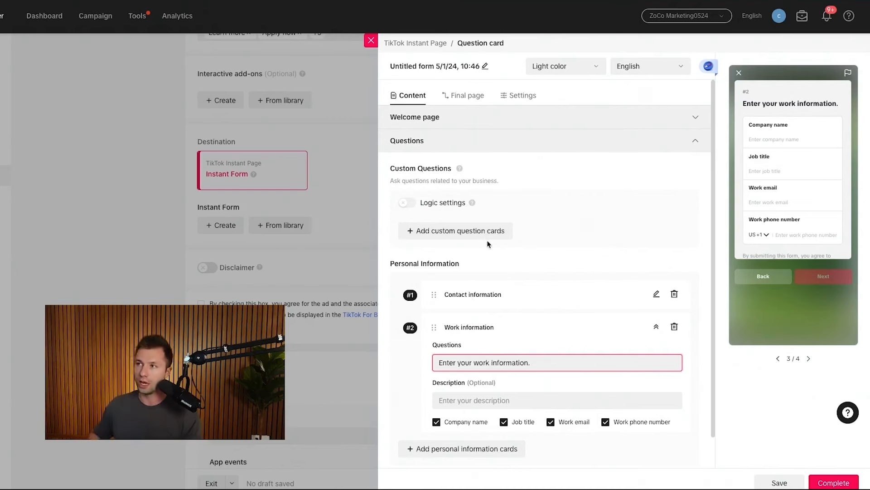
scroll(487, 243, "down", 1)
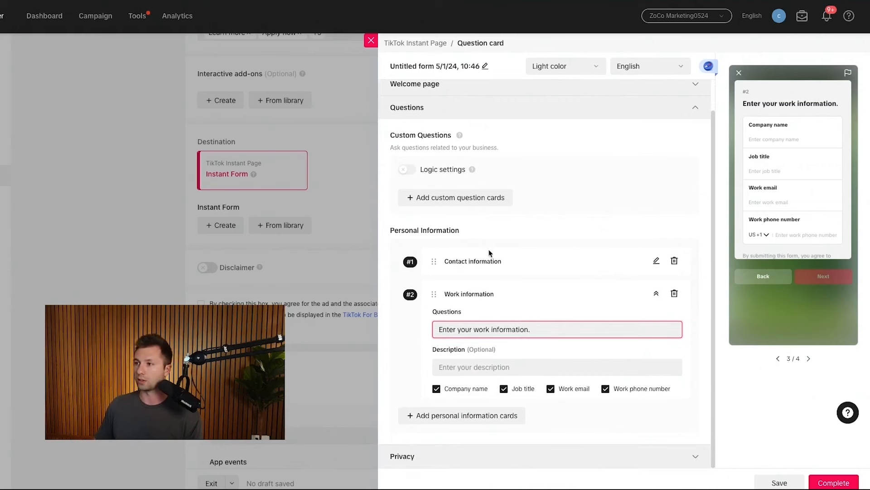
left_click(675, 293)
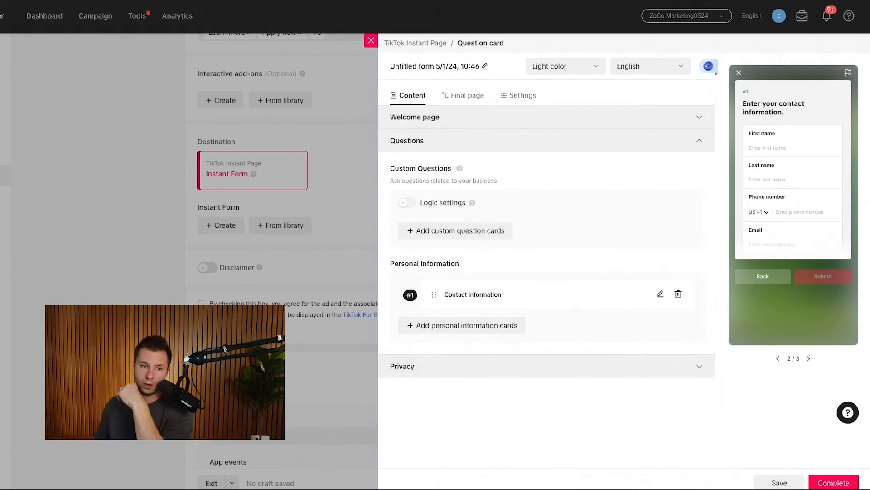
Add an Address card to the form's personal information and keep only the City and Post/Zip code fields
left_click(485, 333)
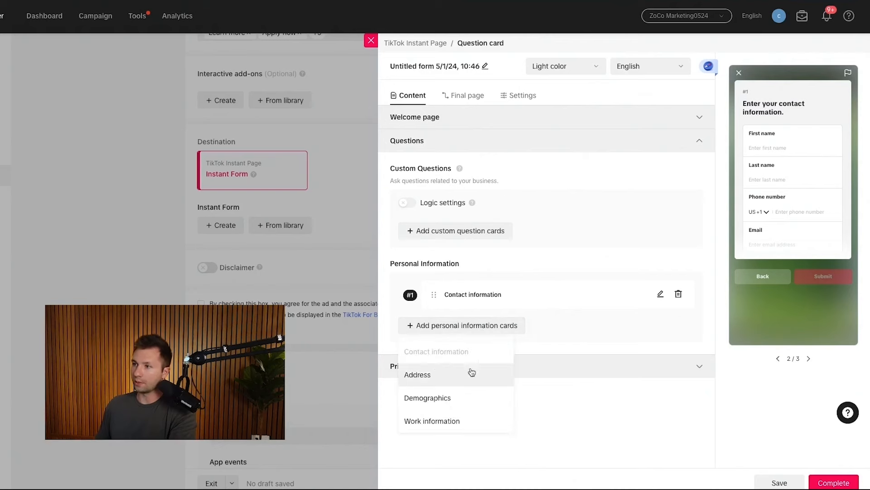
left_click(439, 368)
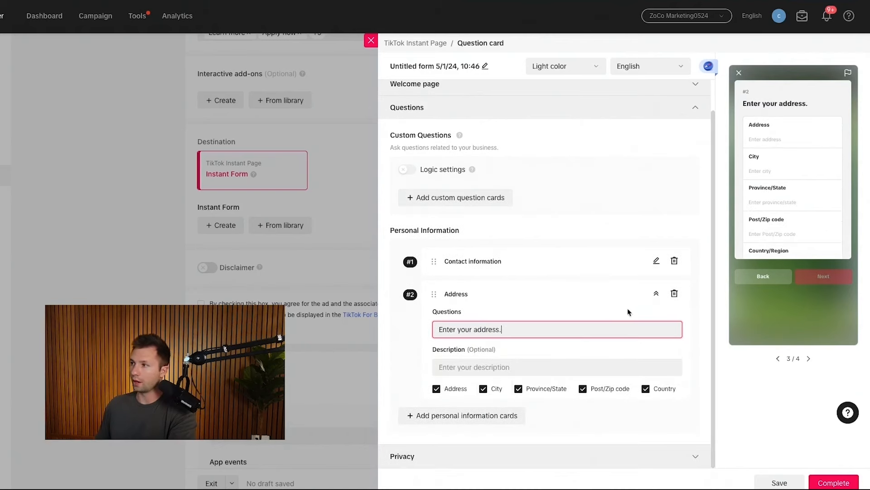
left_click(436, 389)
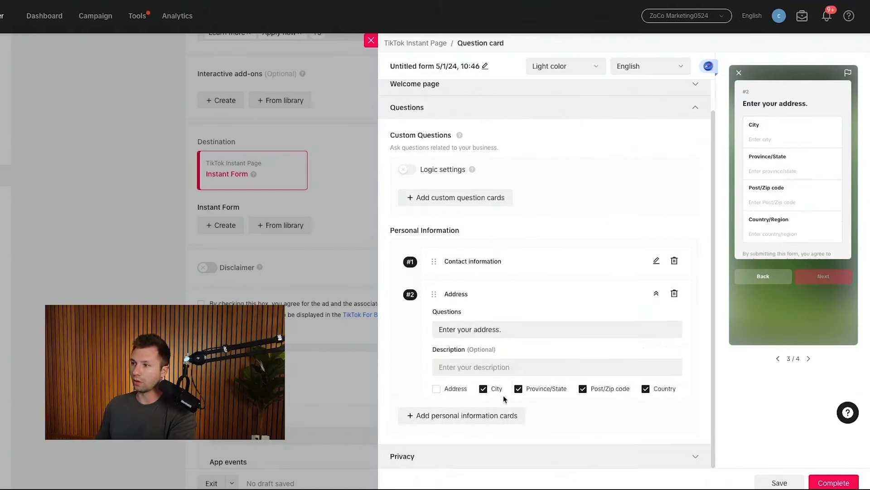
left_click(517, 389)
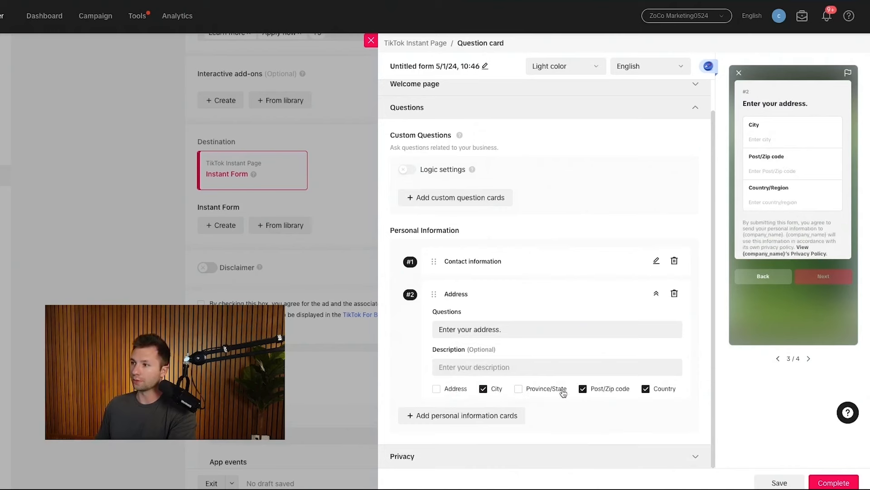
left_click(583, 389)
left_click(583, 389)
left_click(645, 389)
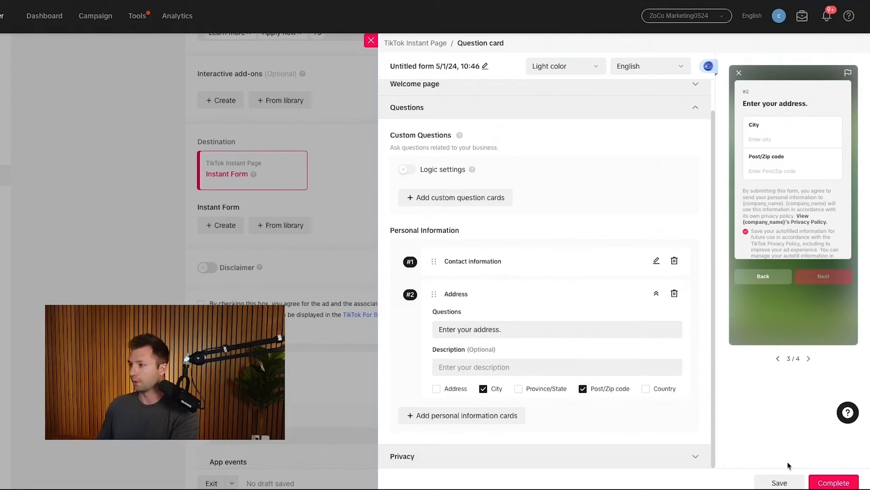
Enter "Zoco Landscaping" as the company name in the form's Privacy section
left_click(695, 455)
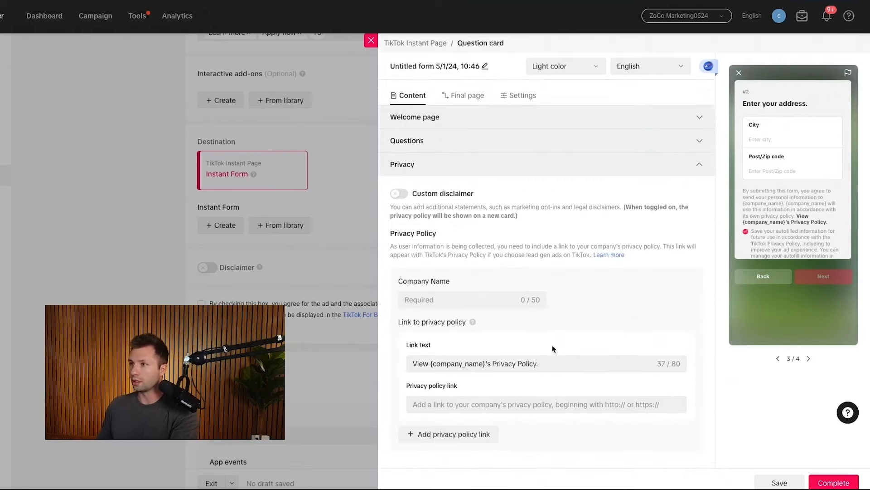
left_click(433, 303)
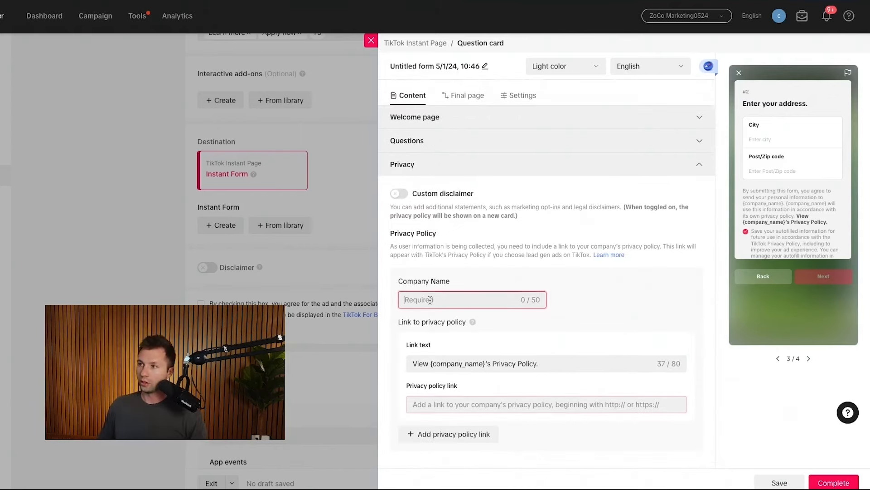
type("ZOo")
key("BackSpace")
key("BackSpace")
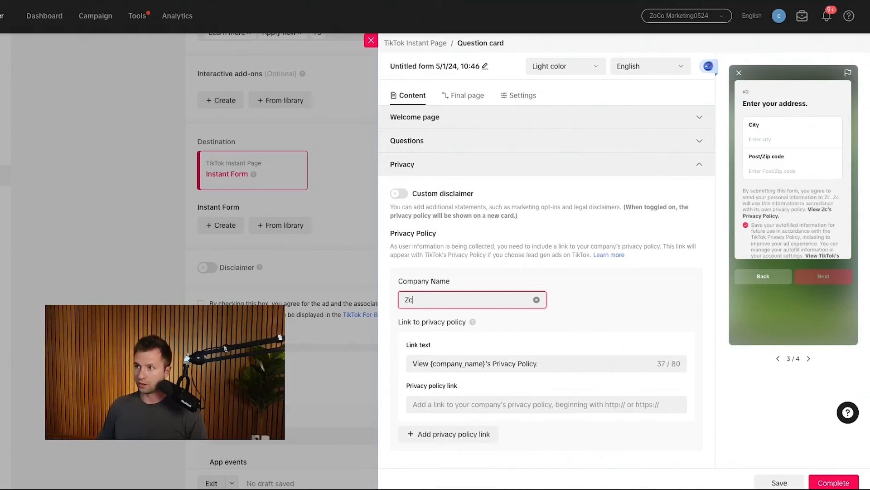
type("oco Landscaping")
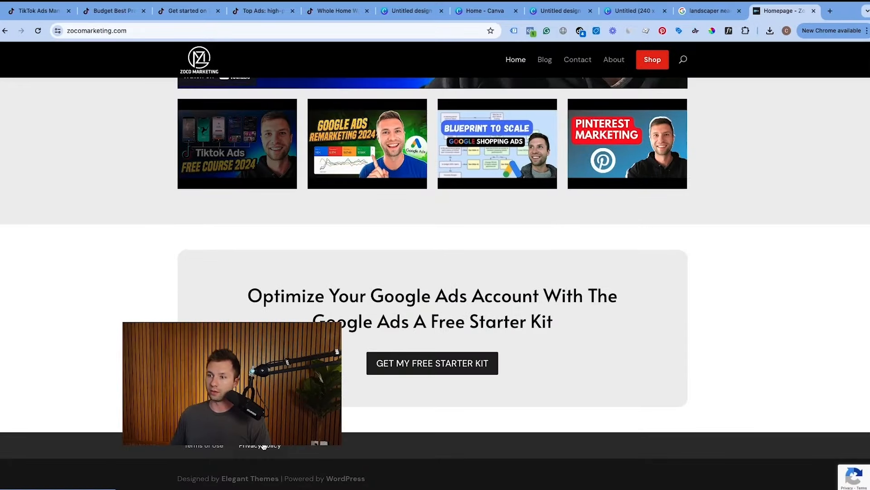
left_click(264, 447)
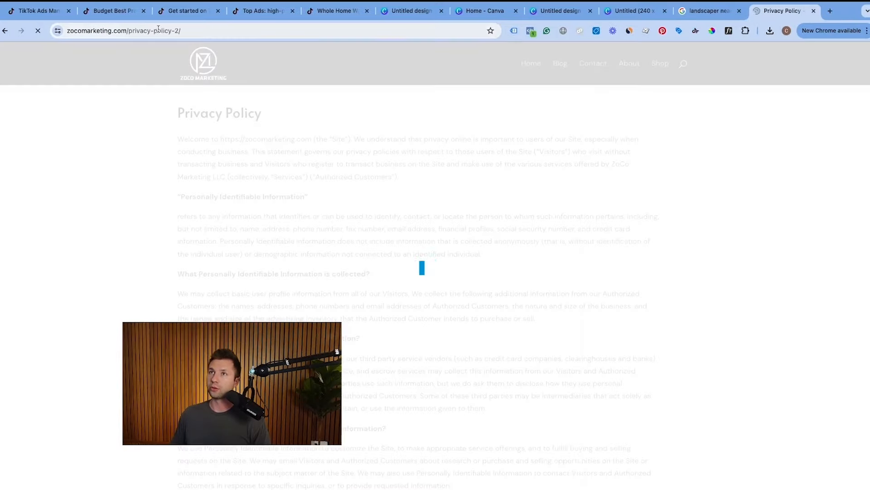
left_click(143, 29)
key("ctrl+c")
left_click(56, 15)
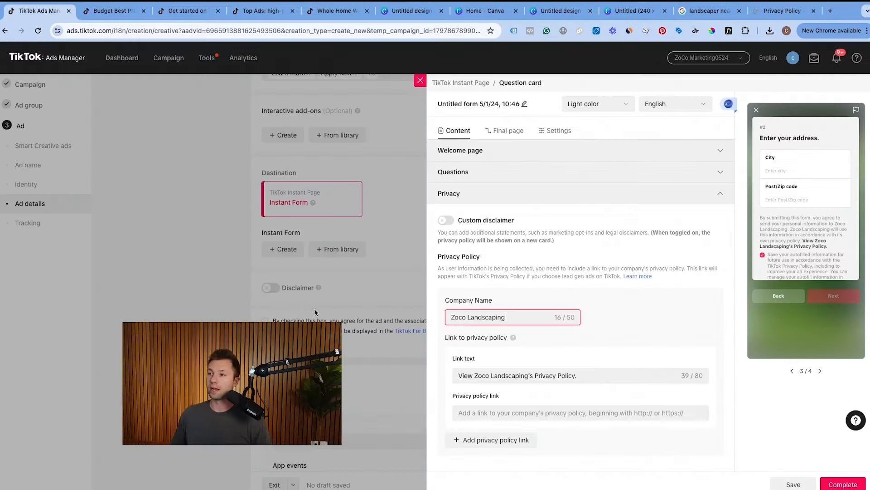
left_click(474, 411)
key("ctrl+v")
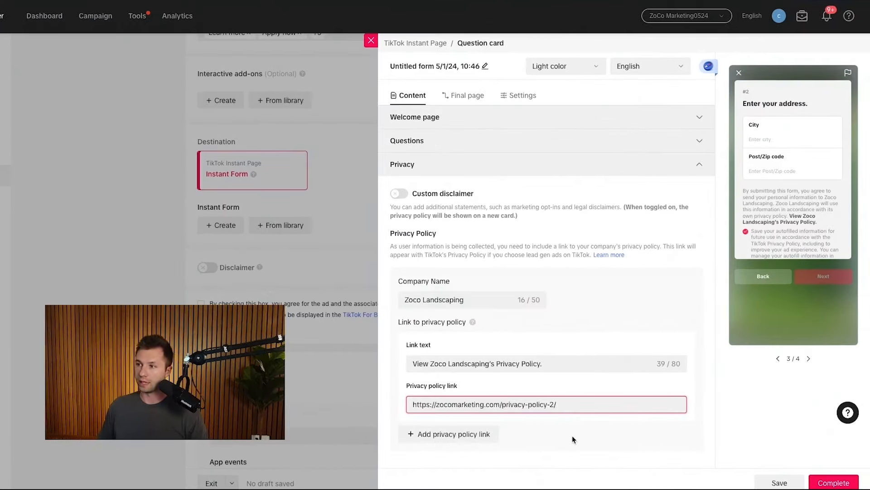
left_click(573, 439)
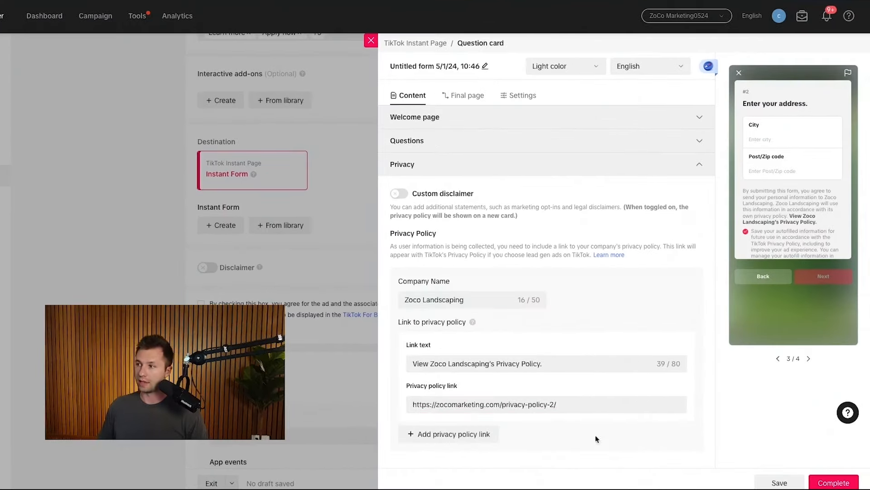
left_click(837, 483)
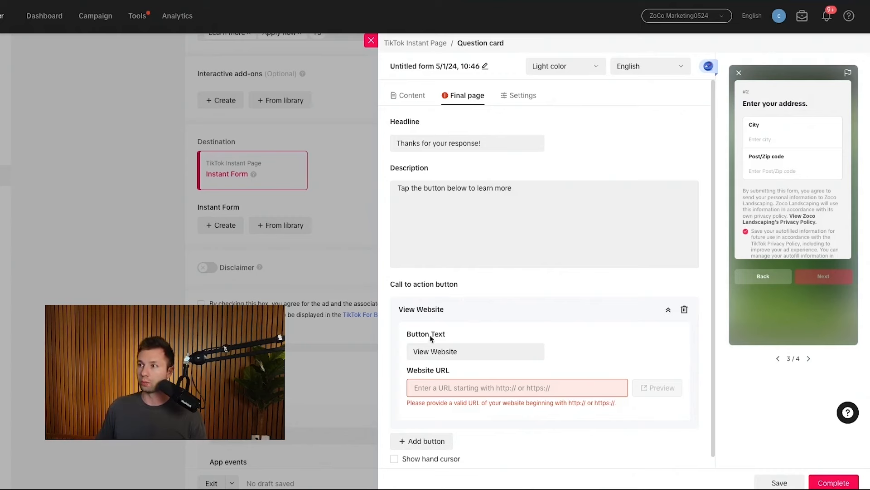
scroll(444, 427, "down", 1)
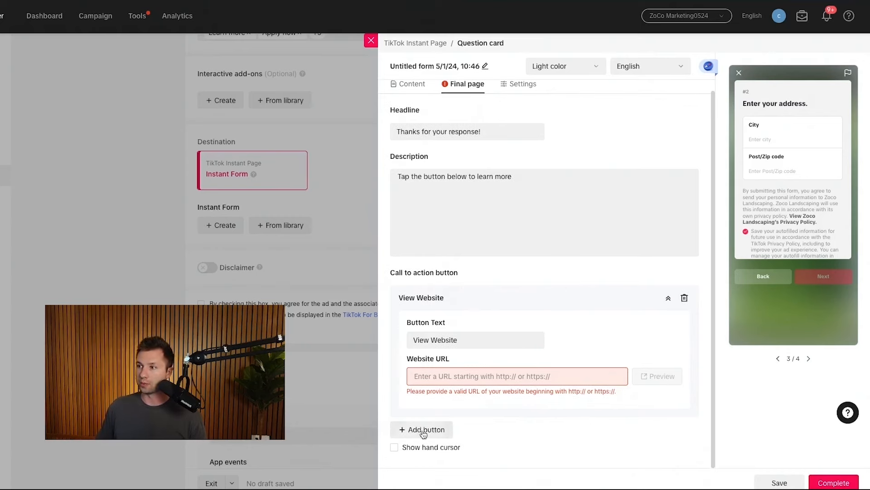
left_click(443, 379)
type("https://zocomarketing.com/")
left_click(538, 423)
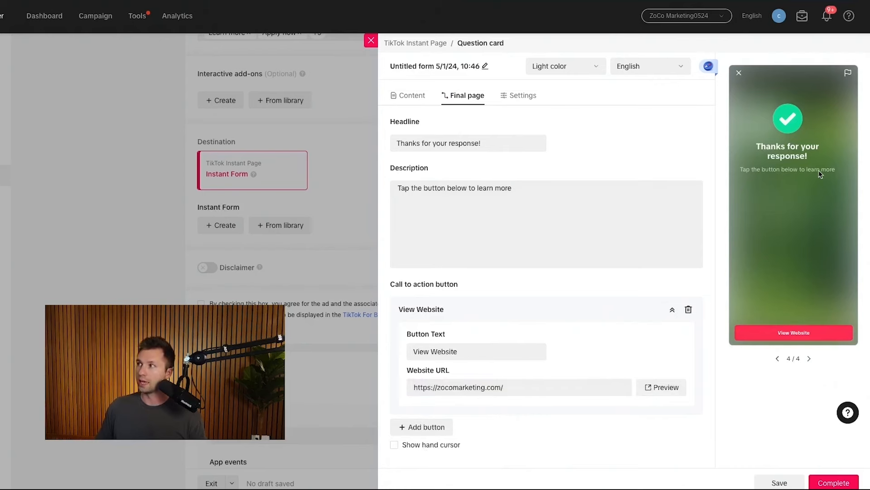
left_click(826, 478)
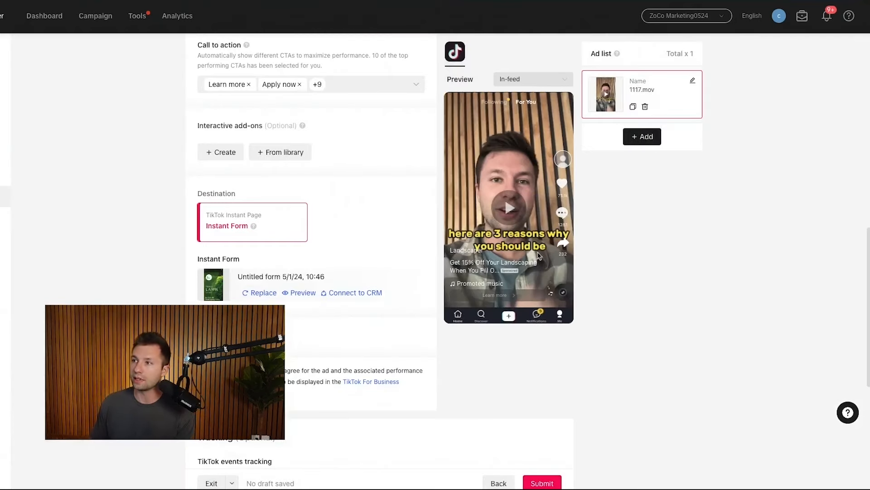
Preview the finished Instant Form in the ad's destination and go through its pages from welcome page to final page
left_click(299, 294)
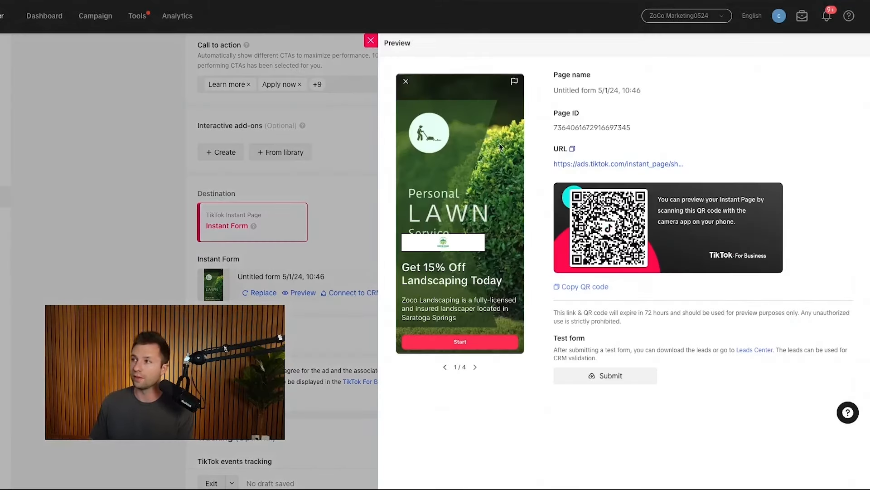
left_click(476, 367)
left_click(476, 367)
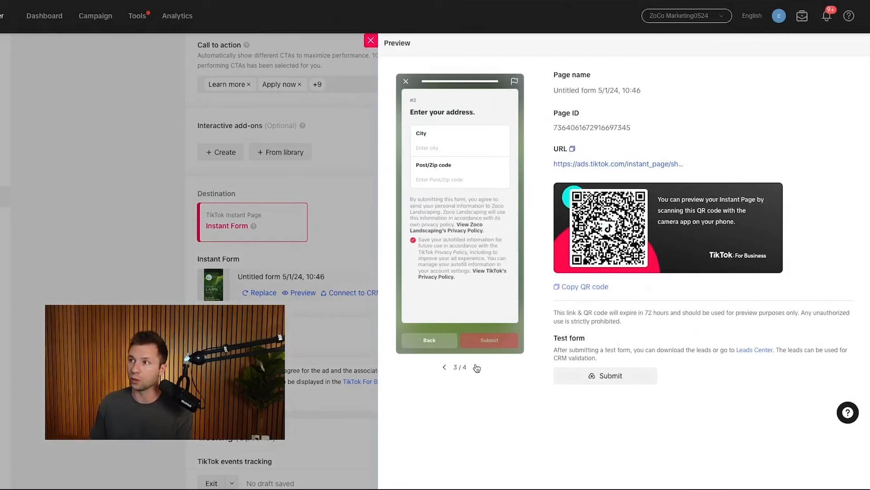
left_click(476, 367)
left_click(444, 367)
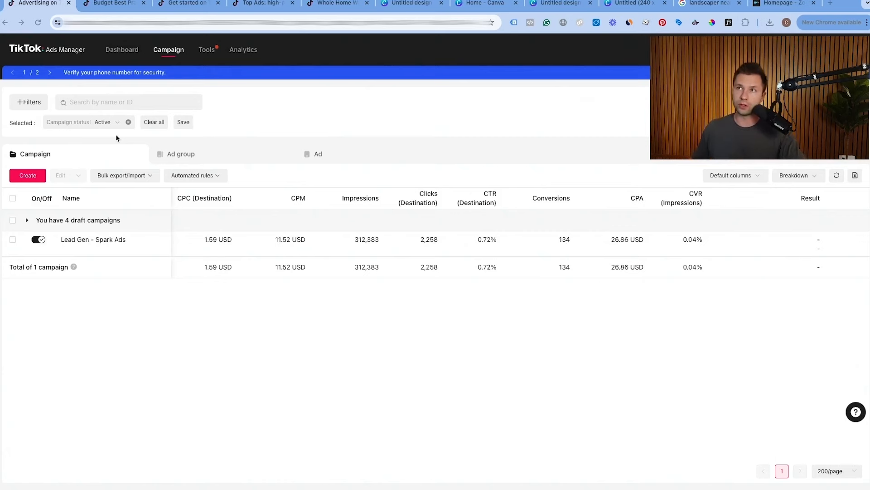
Review the cost, click and conversion metrics of the "Lead Gen - Spark Ads" campaign and open the Leads Center
scroll(114, 246, "left", 5)
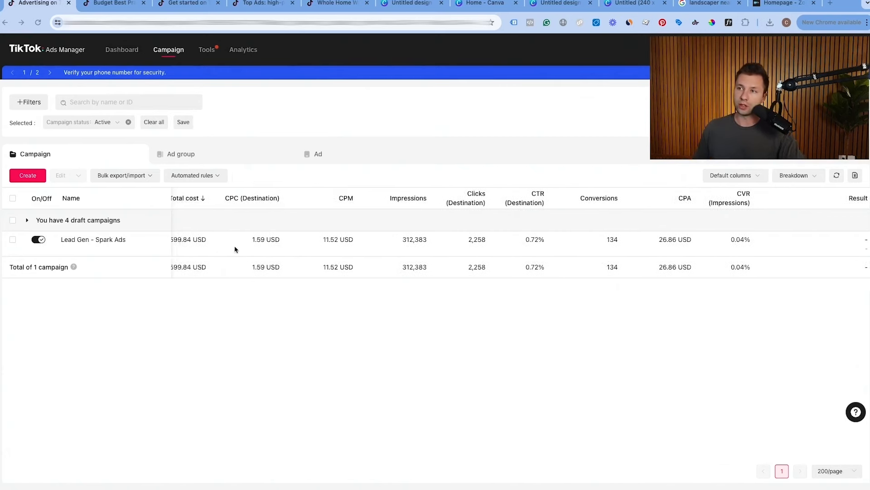
scroll(239, 247, "right", 5)
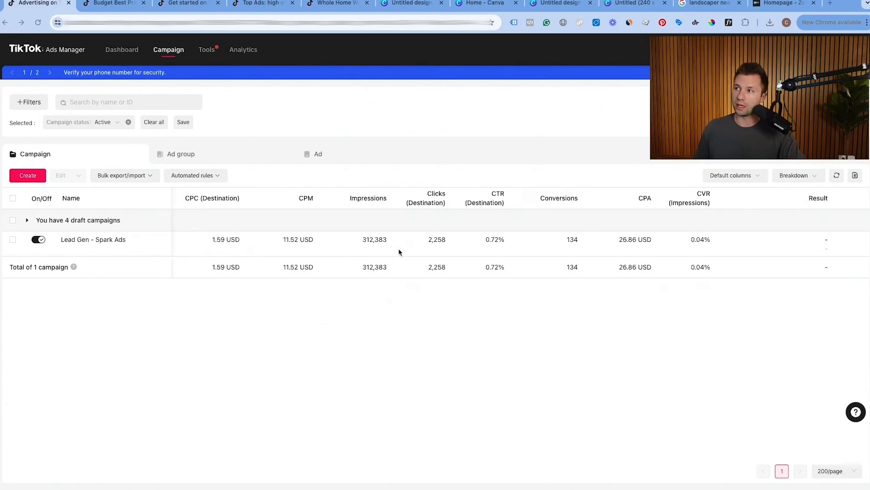
scroll(526, 247, "right", 2)
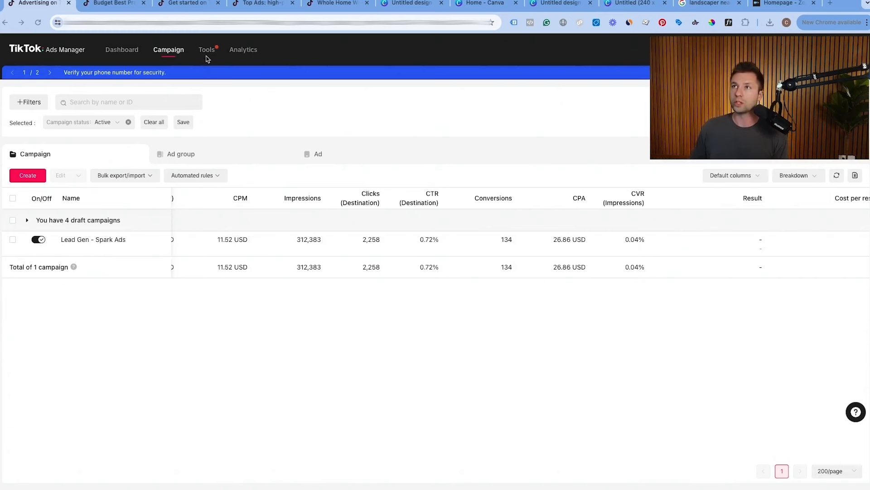
mouse_move(207, 51)
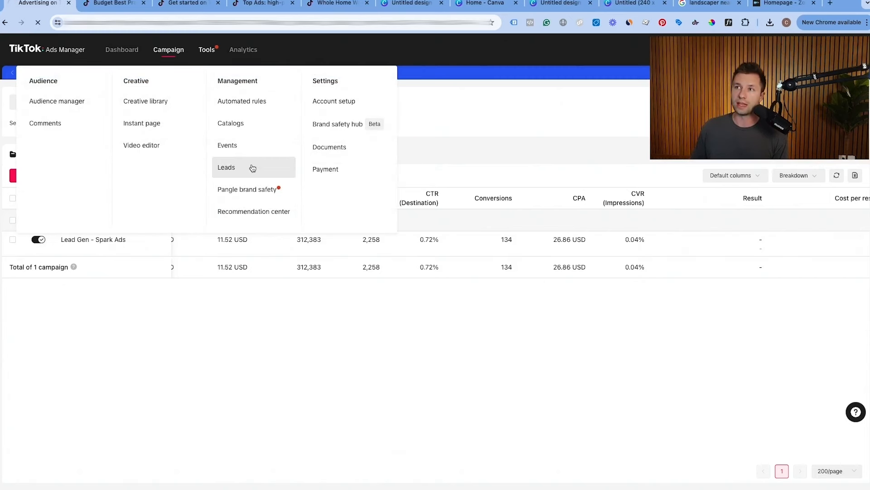
left_click(279, 175)
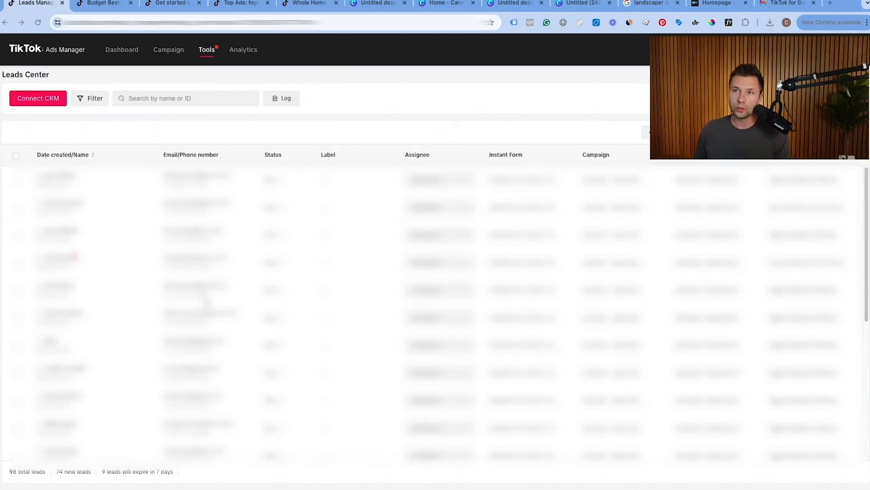